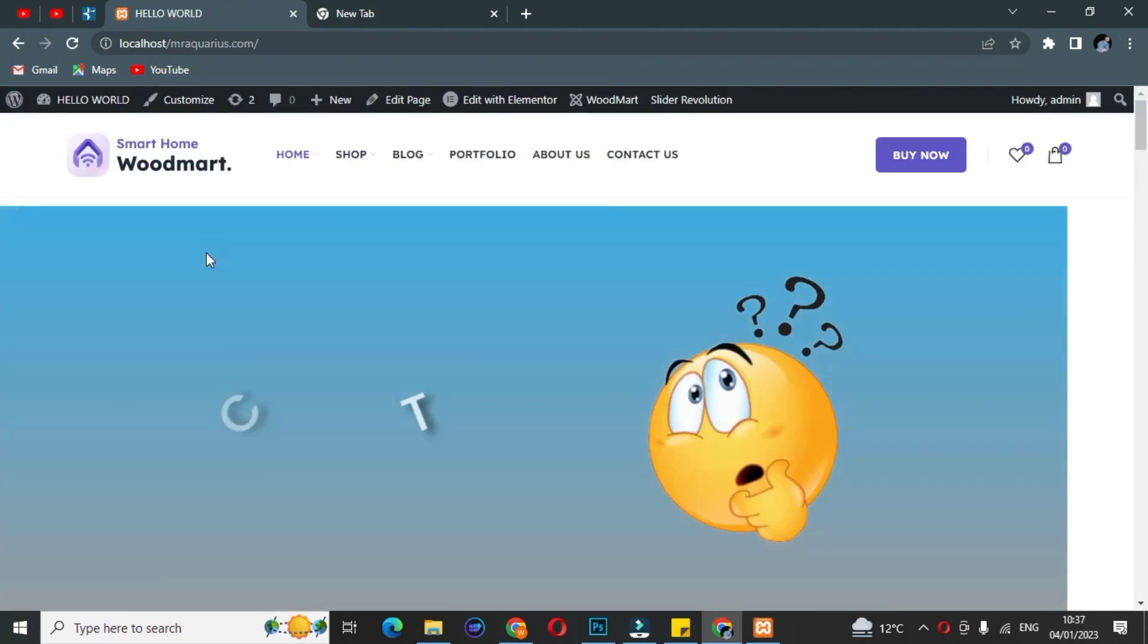
- Open the HELLO WORLD site's admin dashboard in a new browser tab and switch to it
left_click(361, 9)
left_click(228, 7)
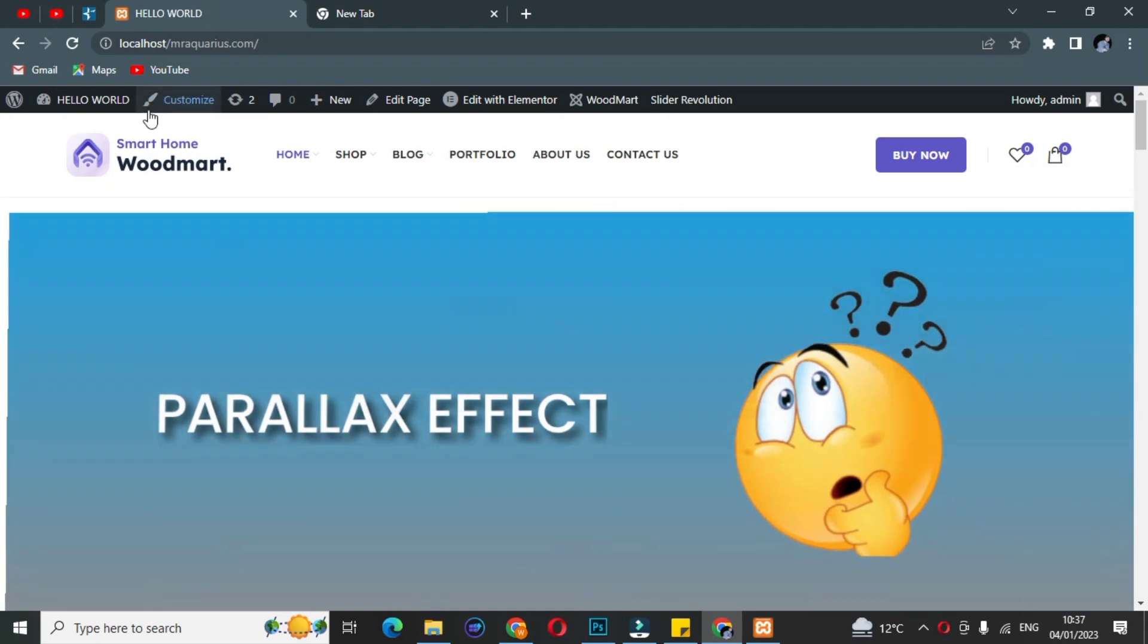
mouse_move(95, 117)
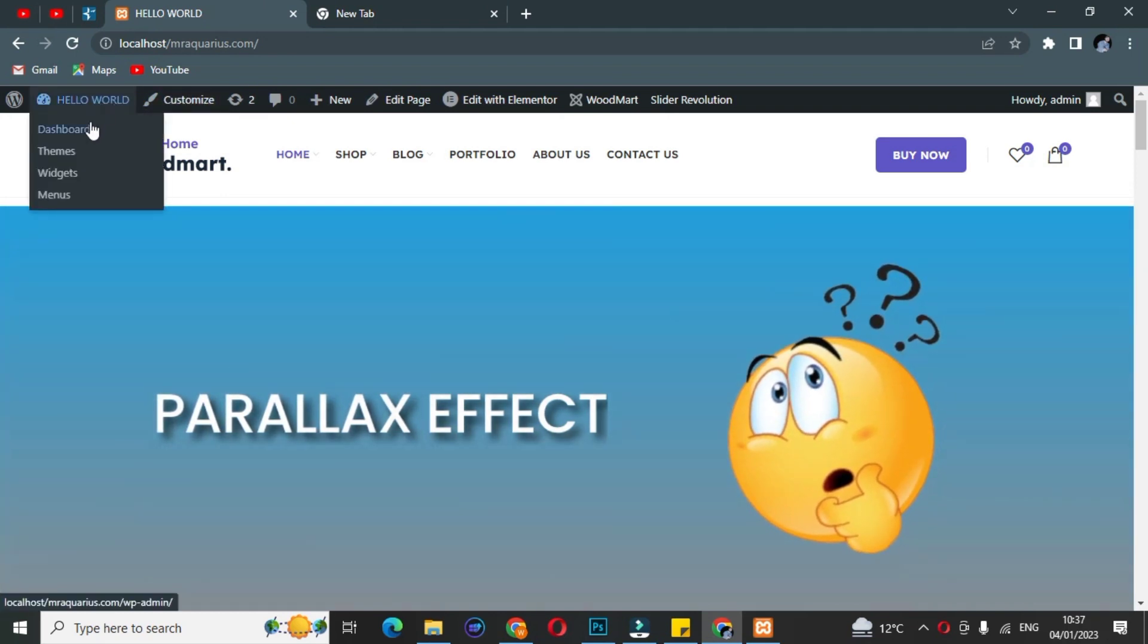
middle_click(92, 131)
left_click(468, 9)
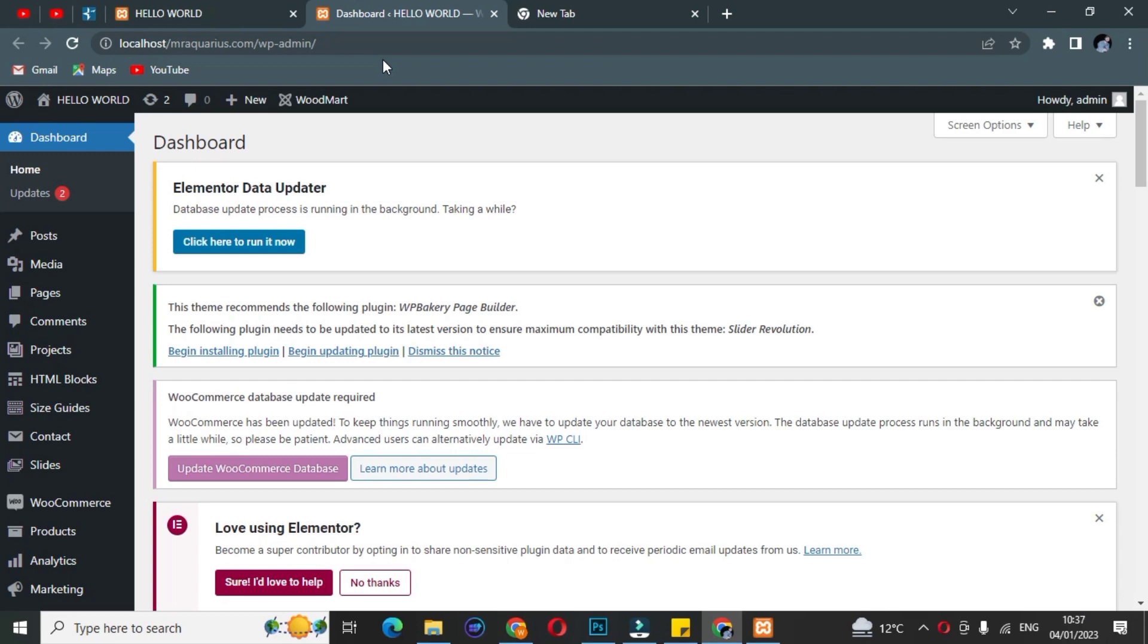
- Open the list of installed plugins from the dashboard
mouse_move(46, 264)
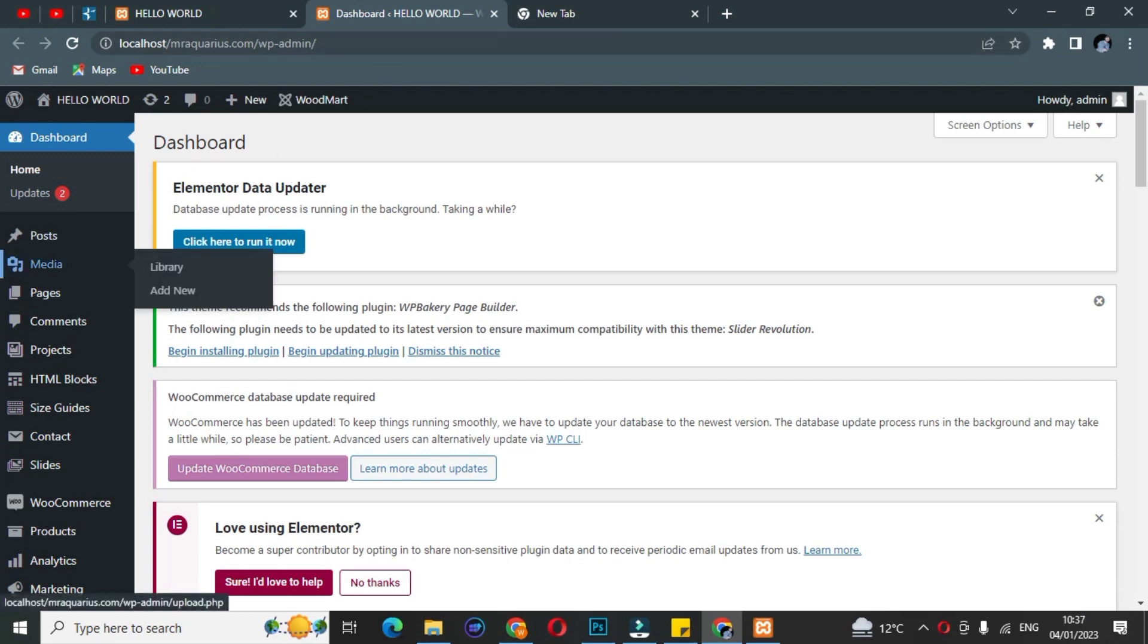
scroll(18, 286, "down", 6)
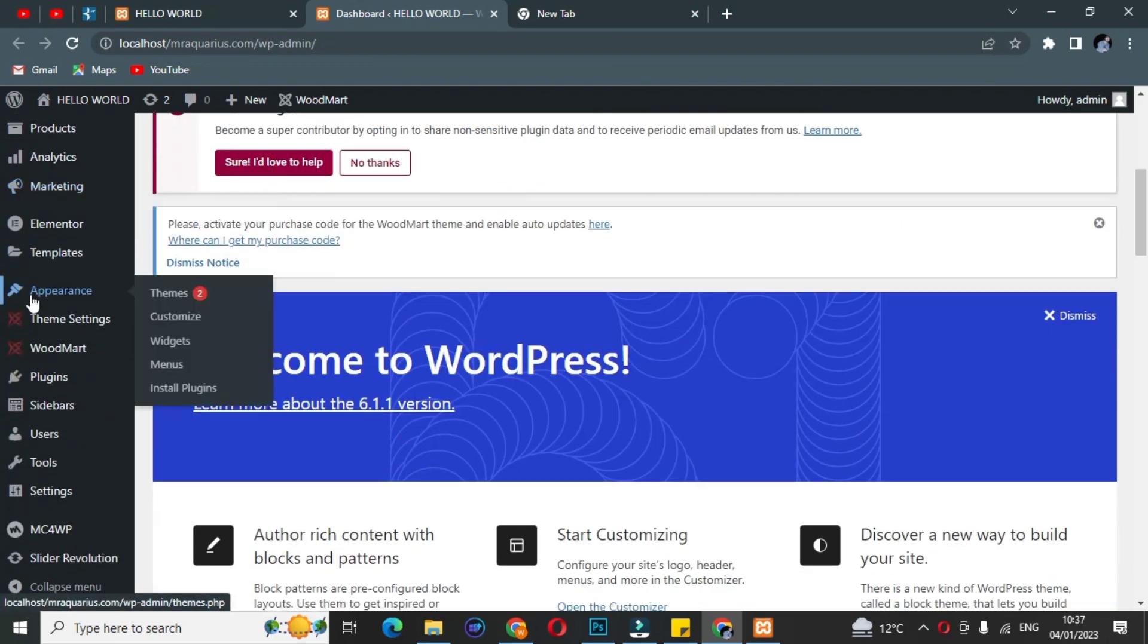
mouse_move(29, 385)
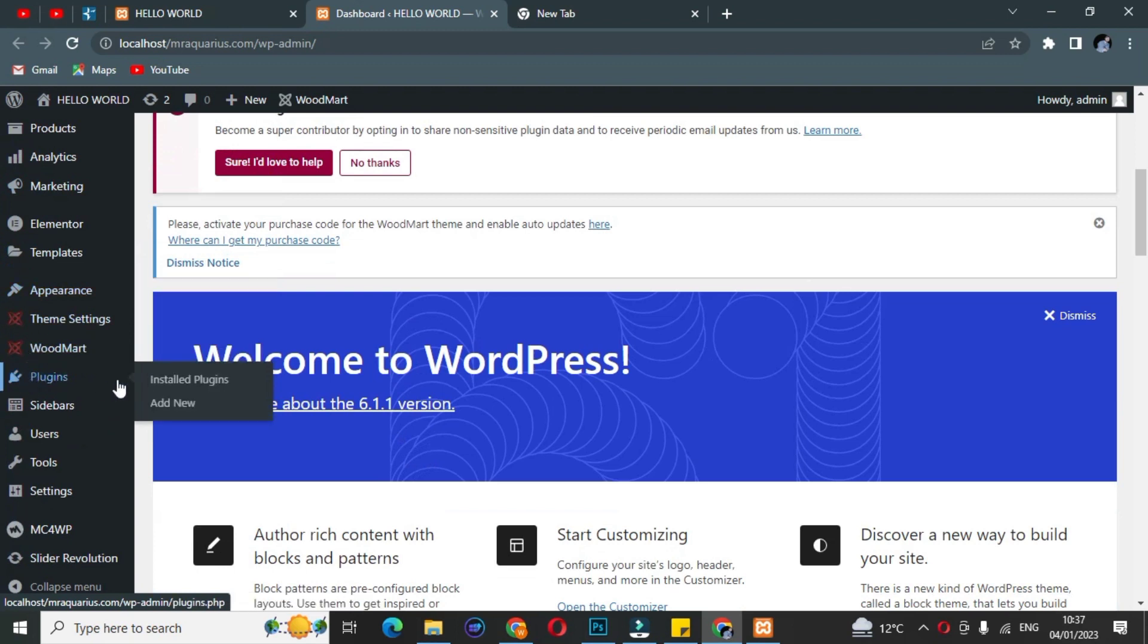
left_click(174, 387)
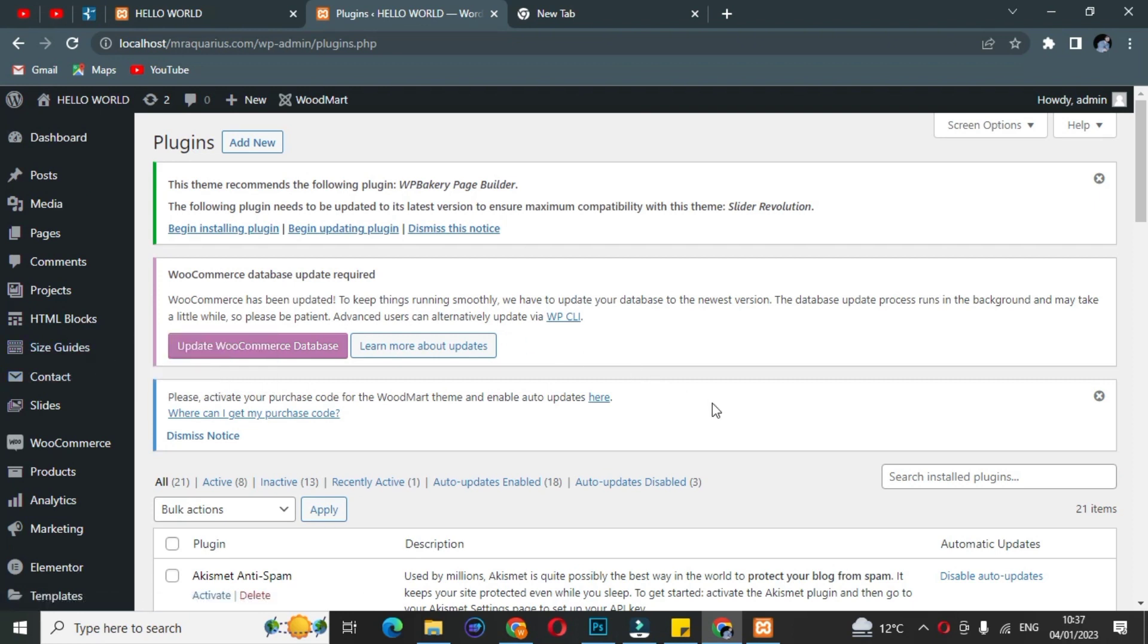
- Open the list of all the site's pages
mouse_move(67, 241)
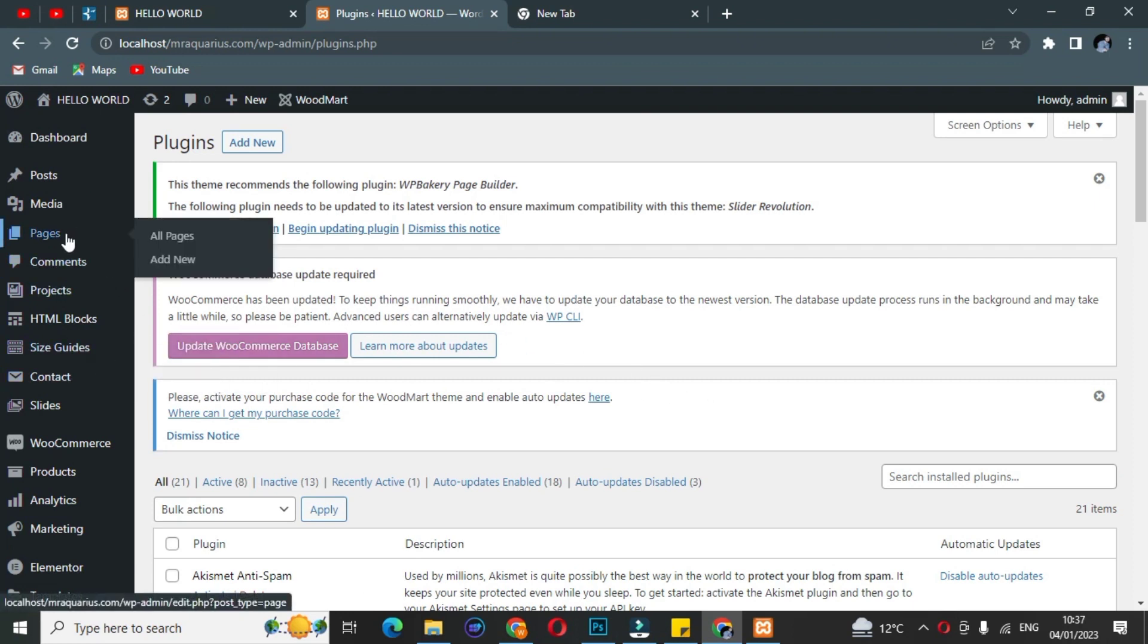
left_click(169, 236)
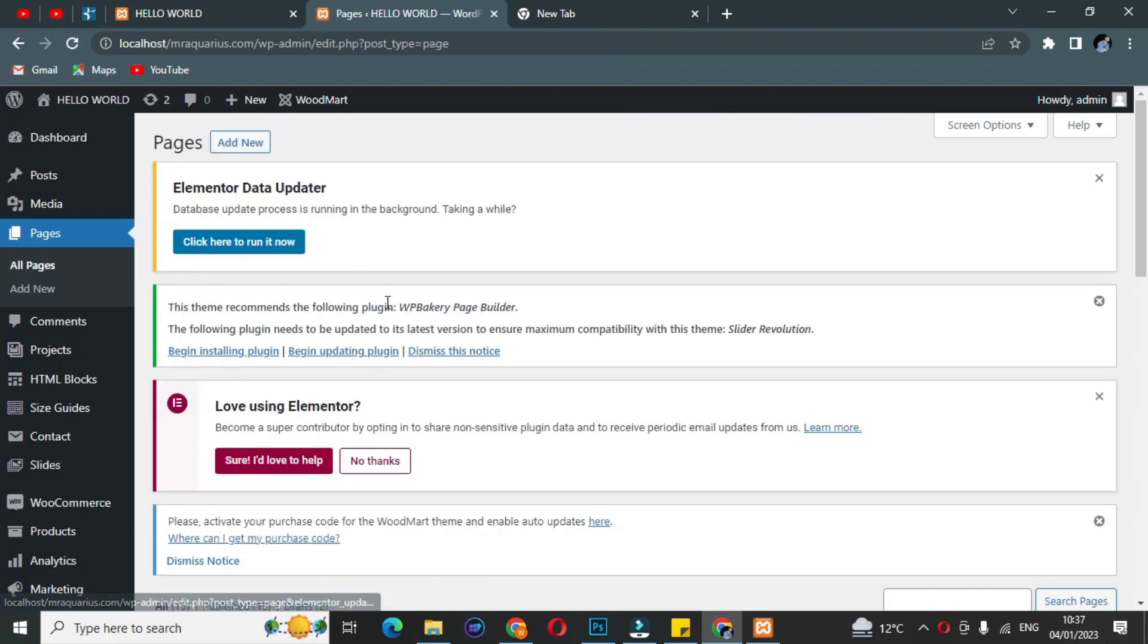
scroll(387, 303, "down", 7)
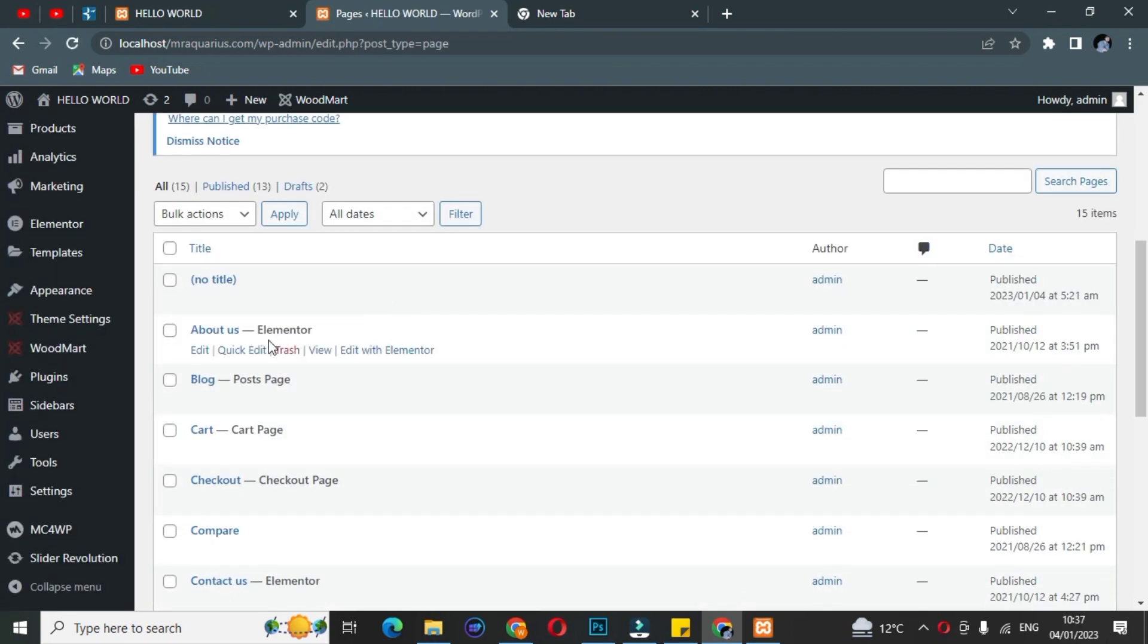
- View the About us page in a new browser tab and look through all of its sections
right_click(326, 351)
left_click(338, 361)
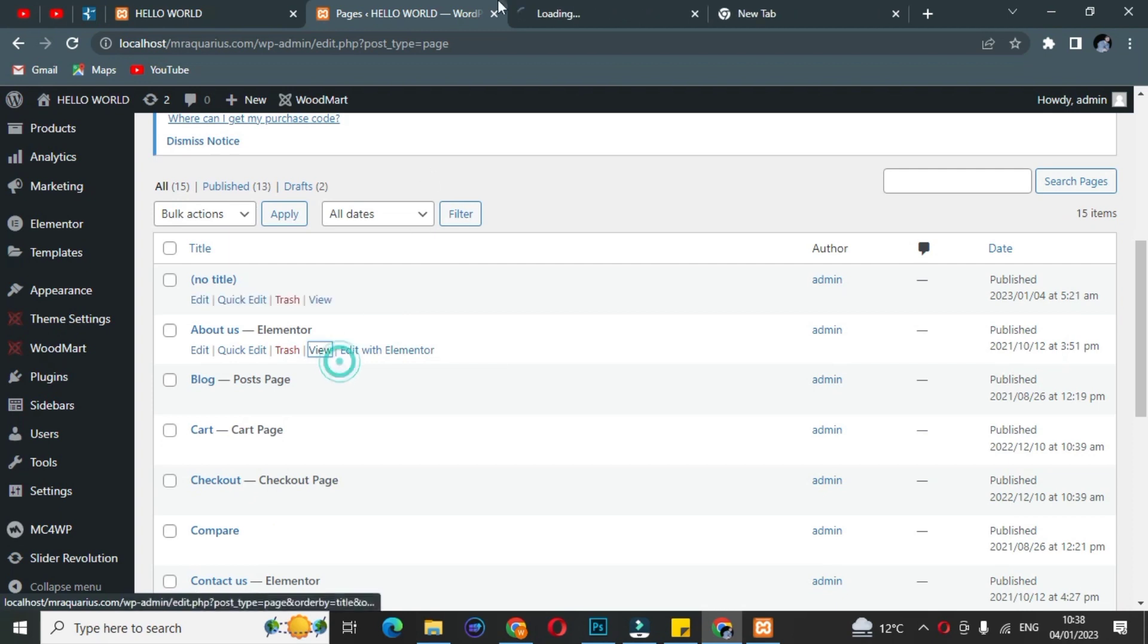
left_click(538, 8)
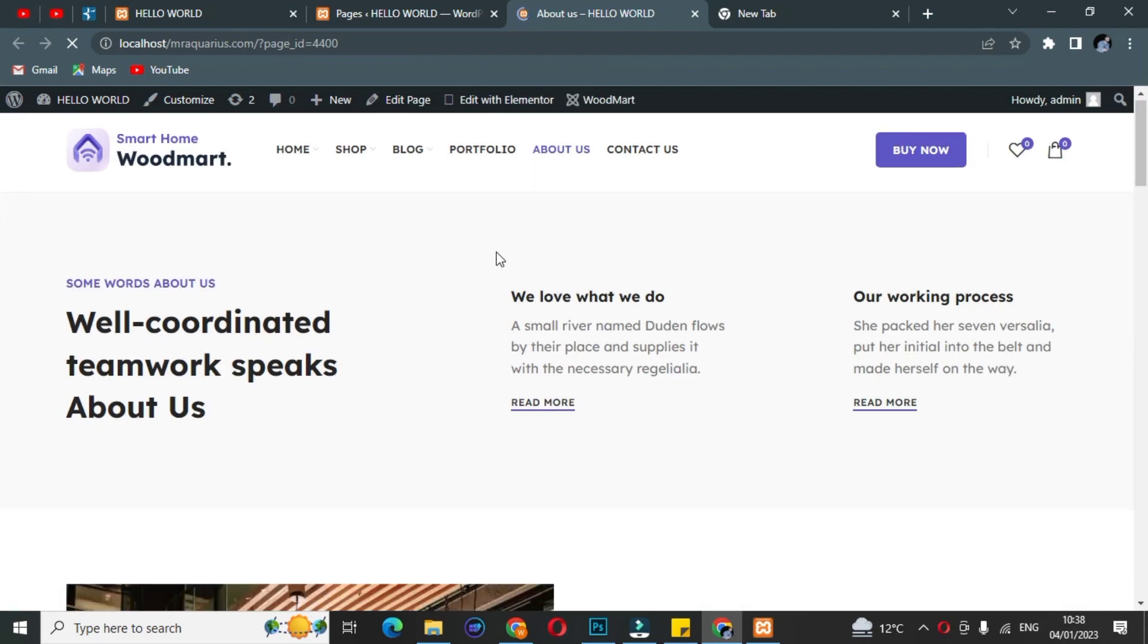
scroll(498, 263, "down", 10)
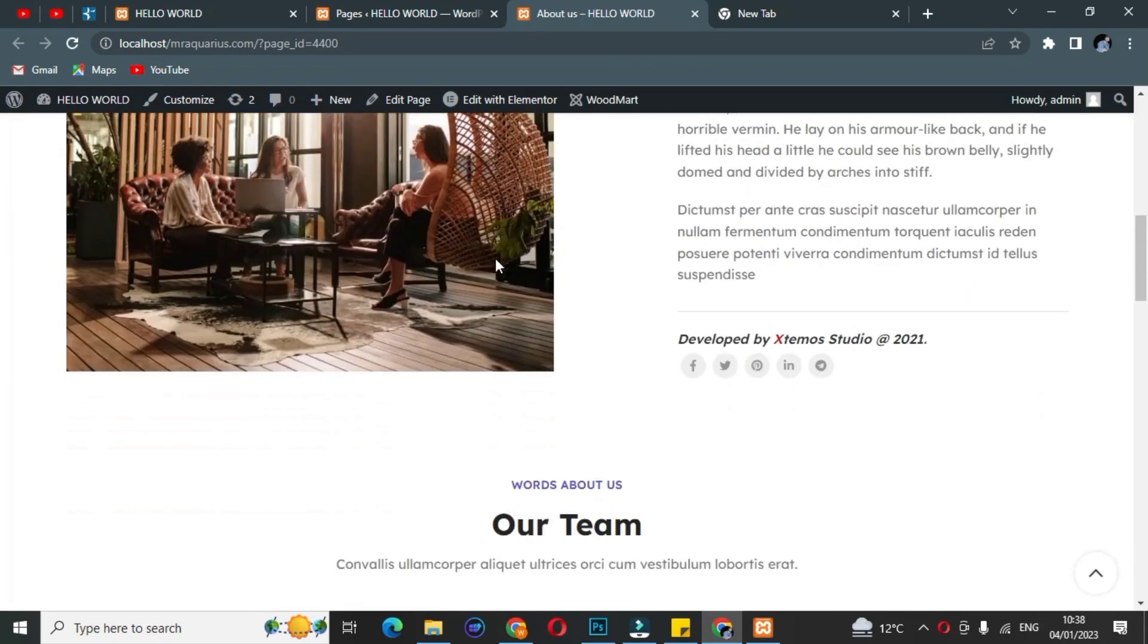
scroll(494, 256, "down", 10)
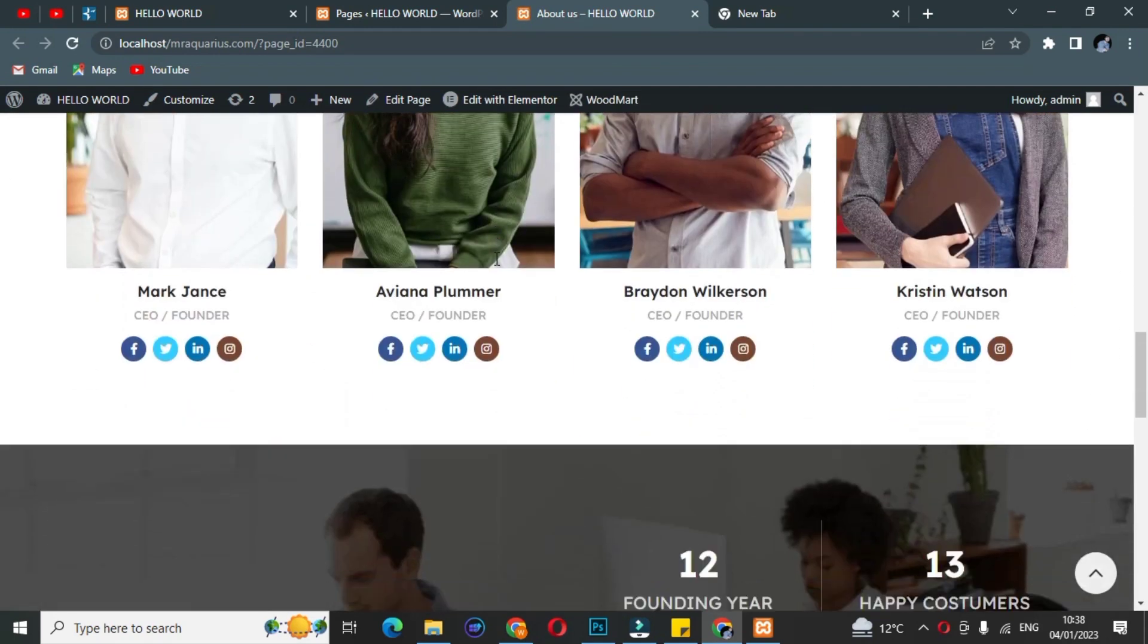
scroll(496, 259, "down", 10)
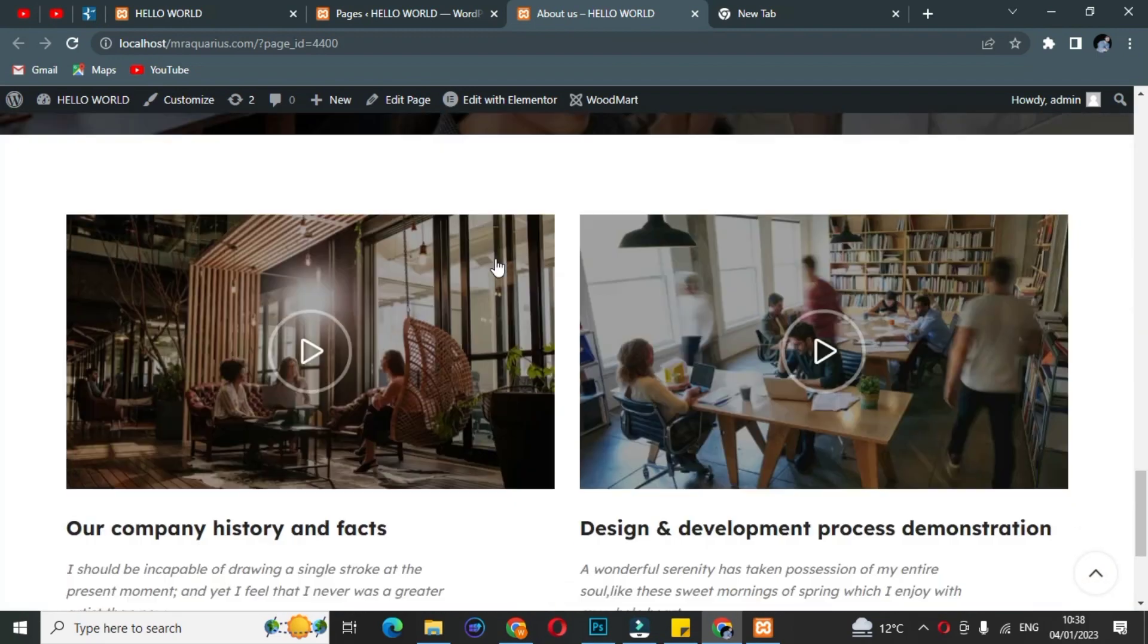
scroll(495, 263, "down", 5)
scroll(495, 263, "up", 10)
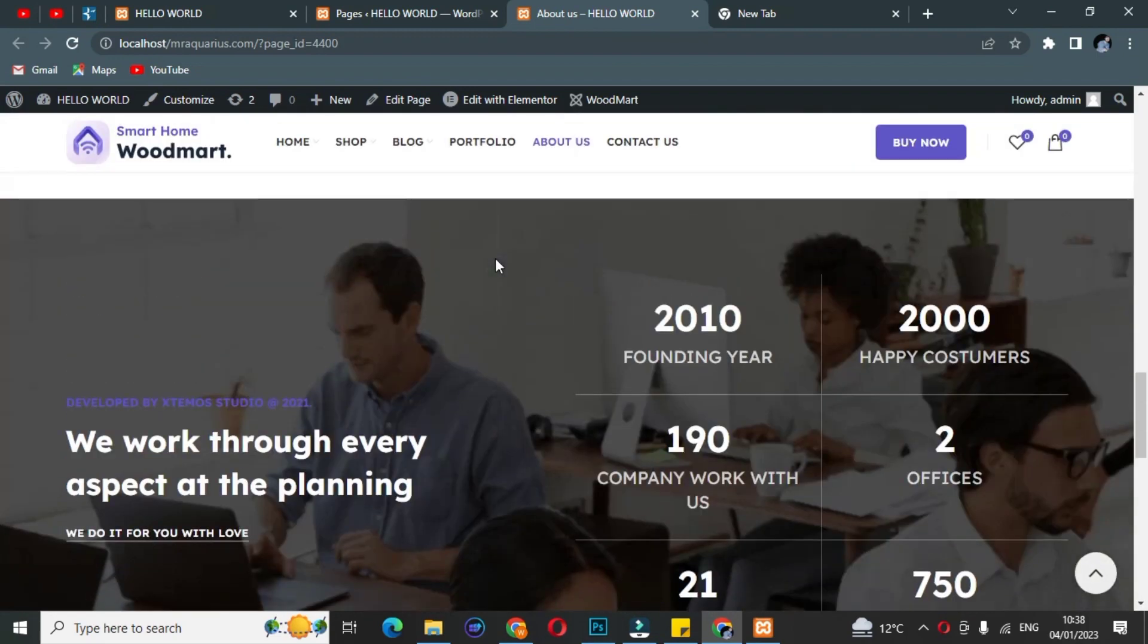
scroll(496, 260, "up", 15)
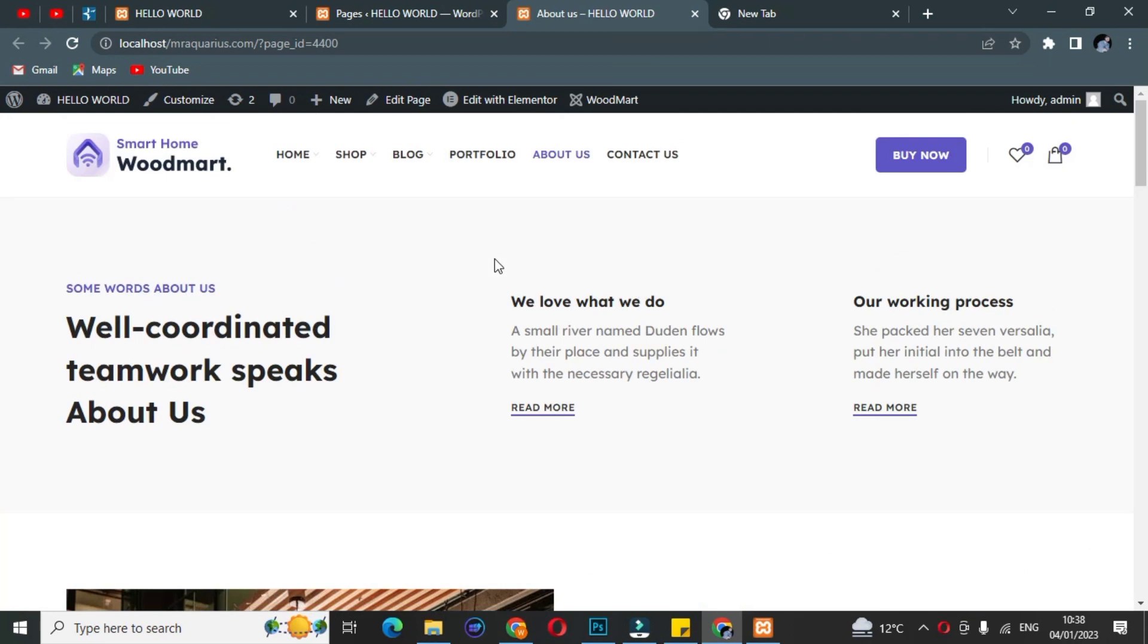
- Return to the admin tab and go through the installed plugins to the page for adding new plugins
left_click(381, 10)
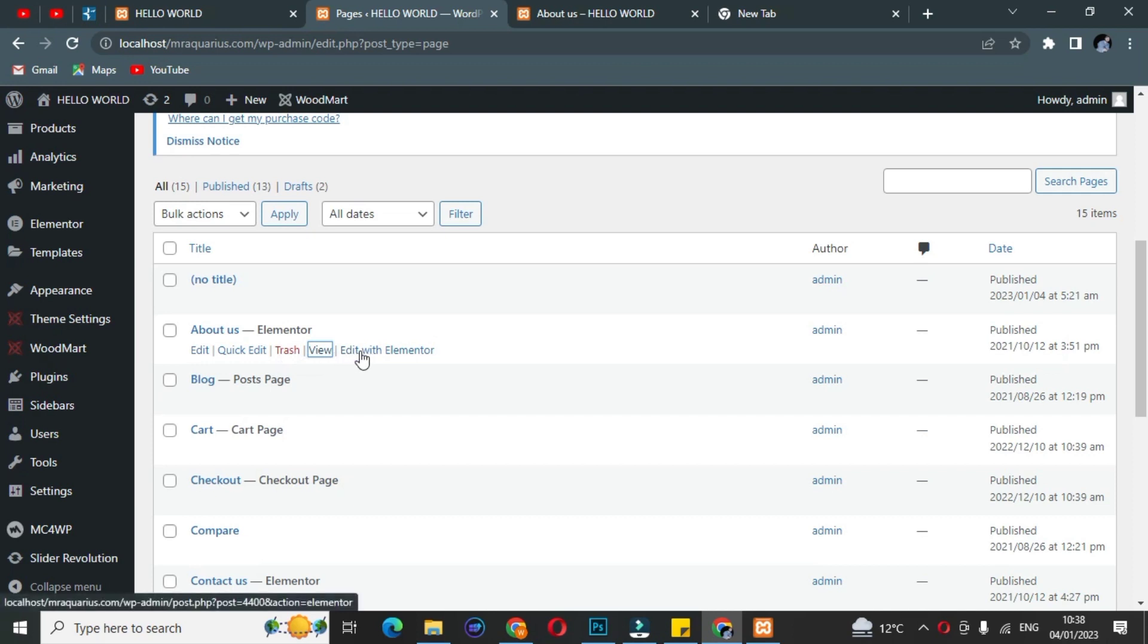
mouse_move(64, 389)
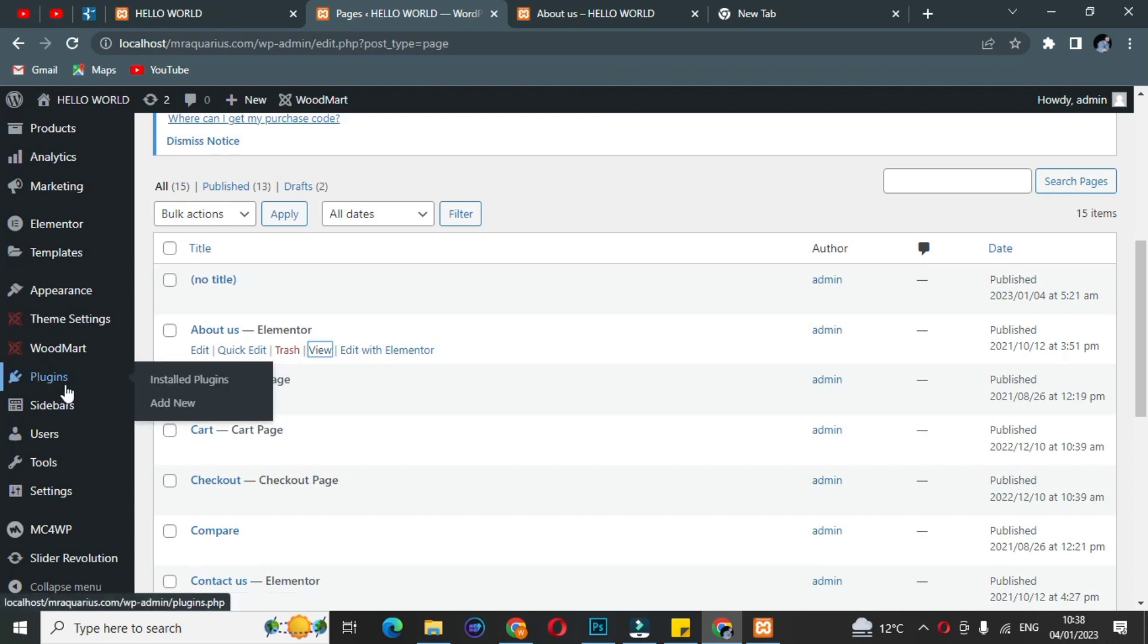
left_click(162, 383)
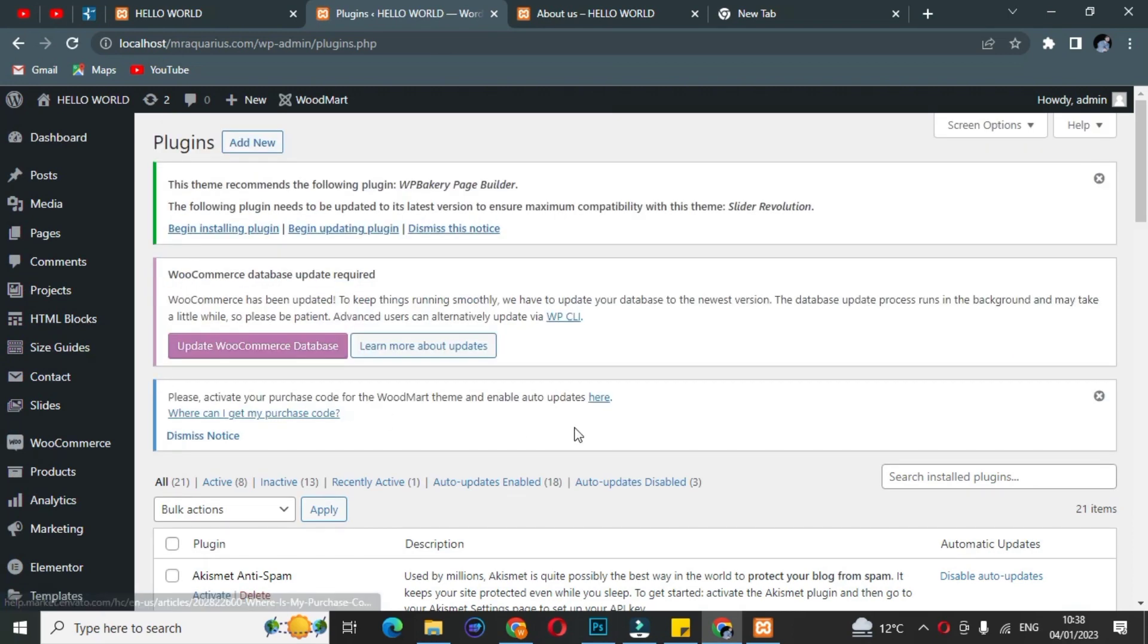
scroll(576, 424, "down", 5)
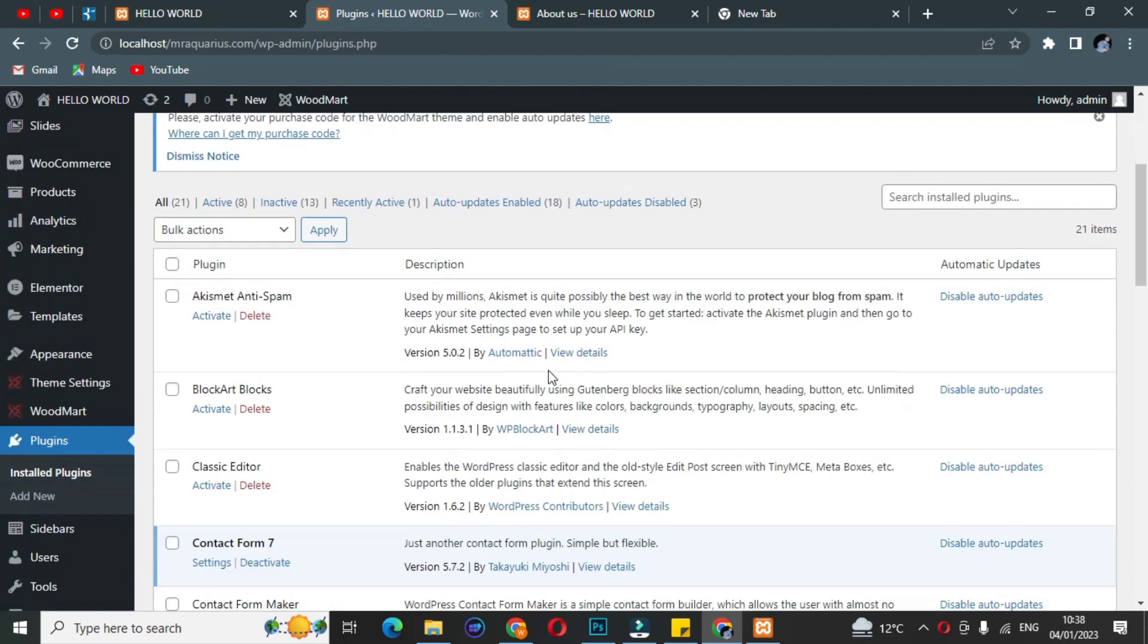
scroll(538, 376, "up", 5)
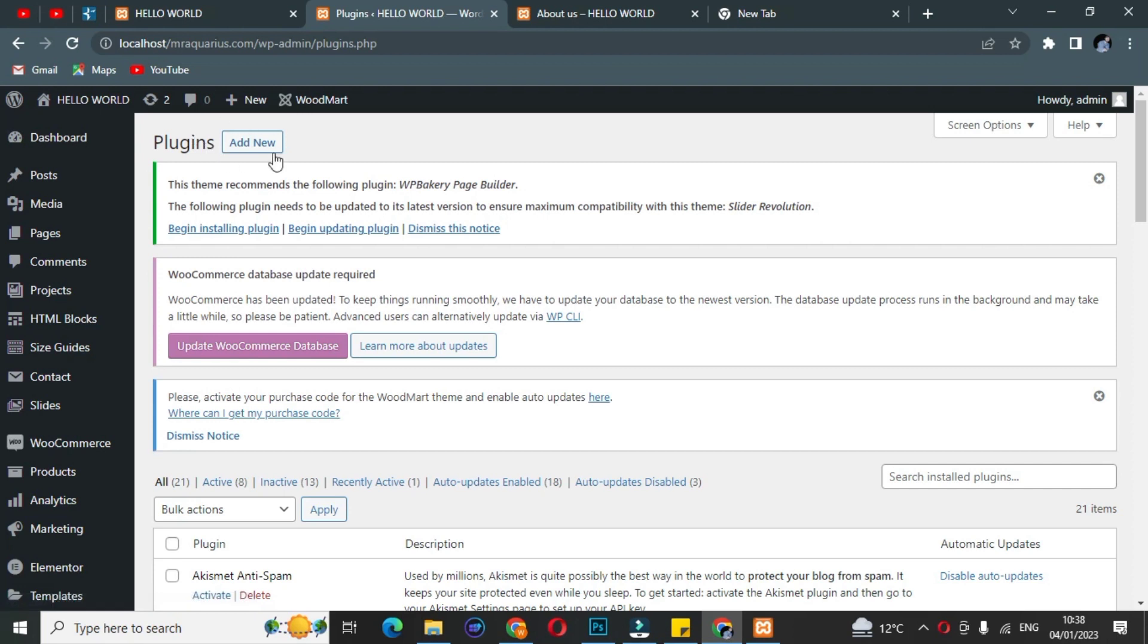
left_click(264, 151)
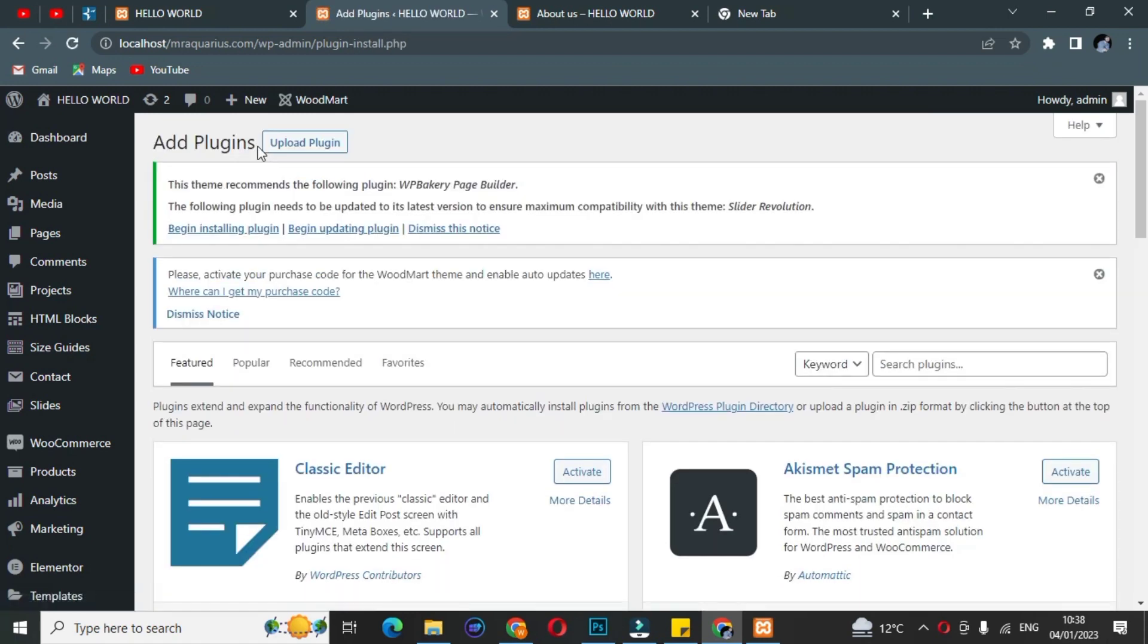
- Search the plugin directory for "duplicate"
left_click(931, 362)
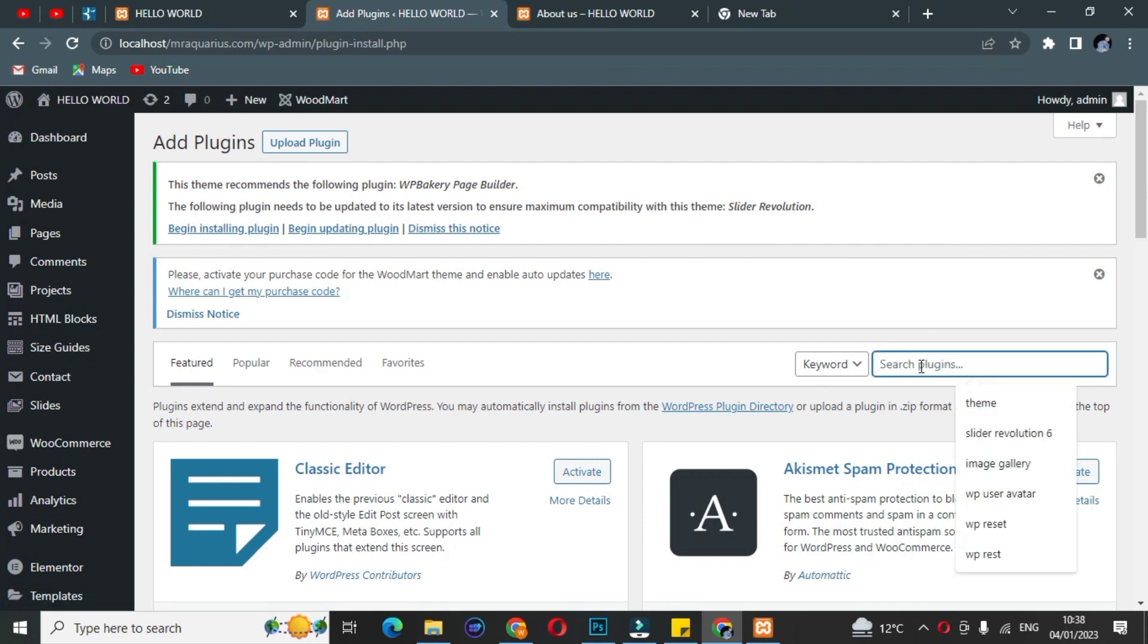
type("dupli")
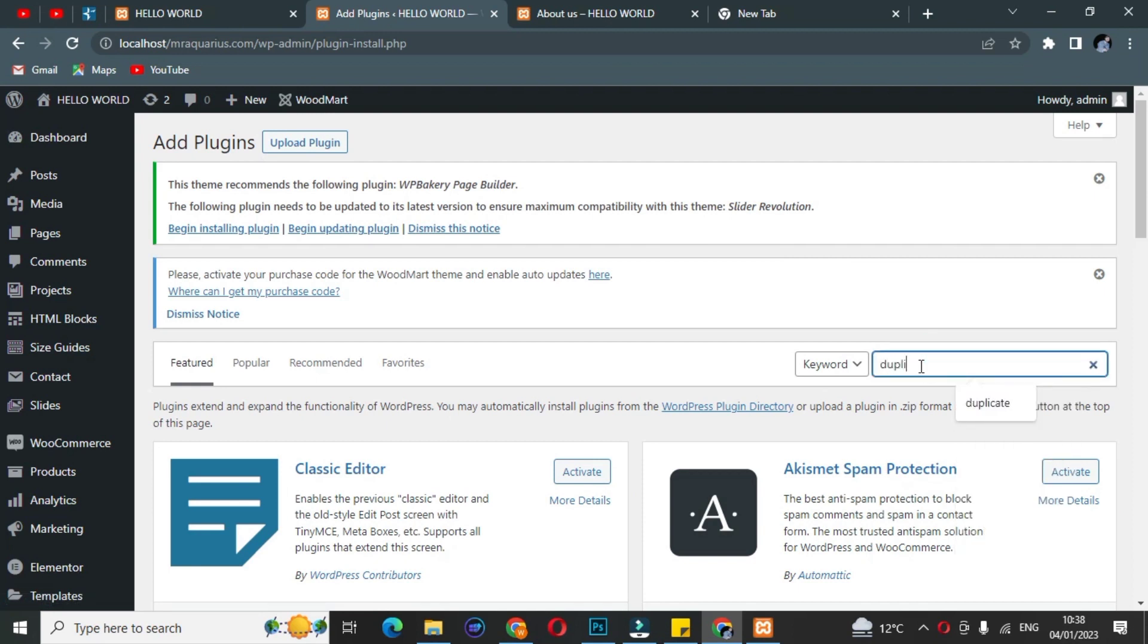
key("Return")
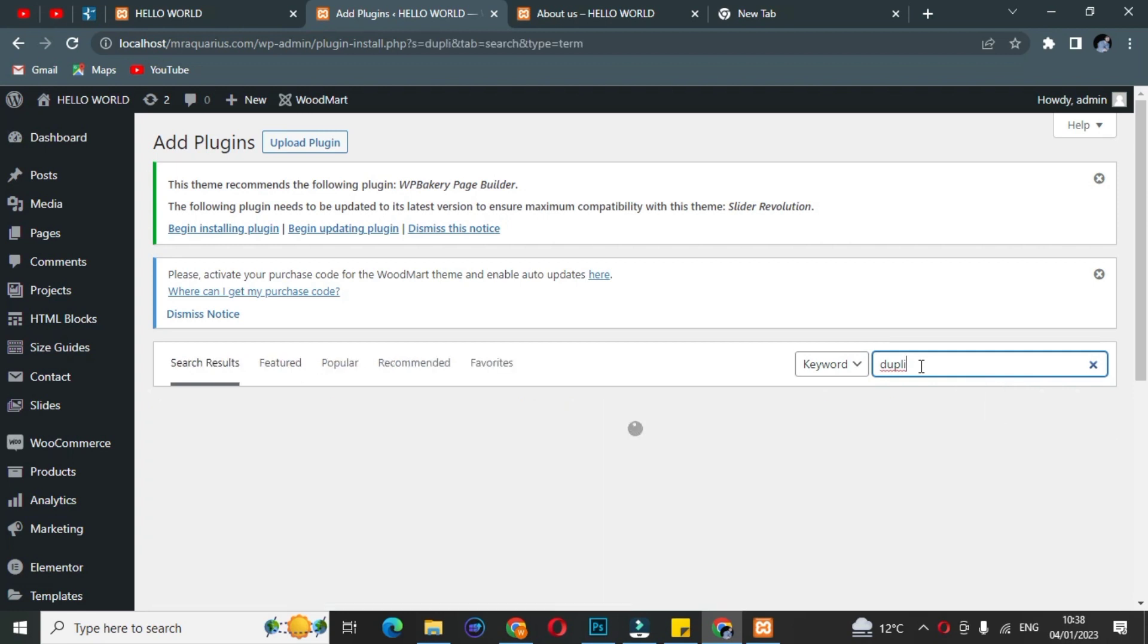
key("Down")
key("Return")
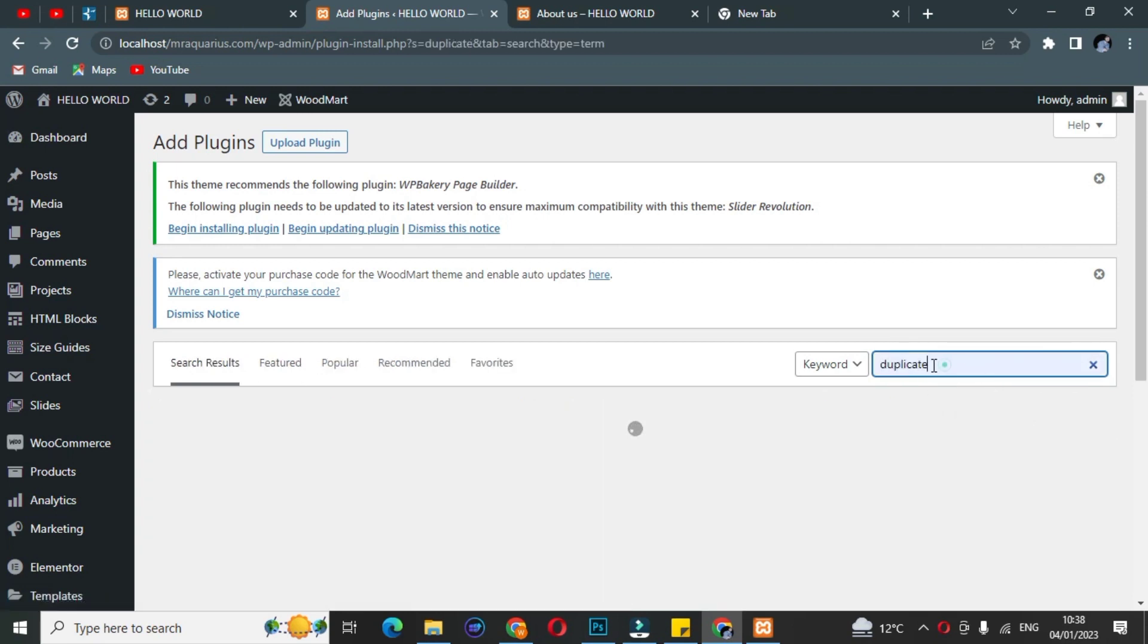
- Examine the search results for plugins that can duplicate a page, including Duplicator and Duplicate Page and Post
double_click(936, 365)
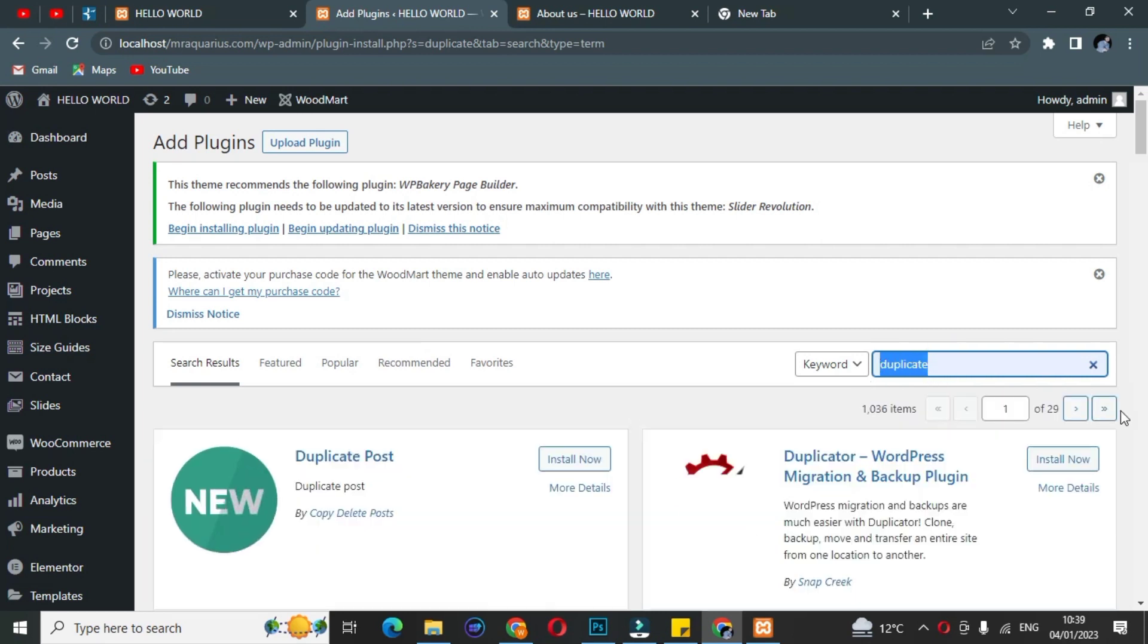
left_click(1123, 416)
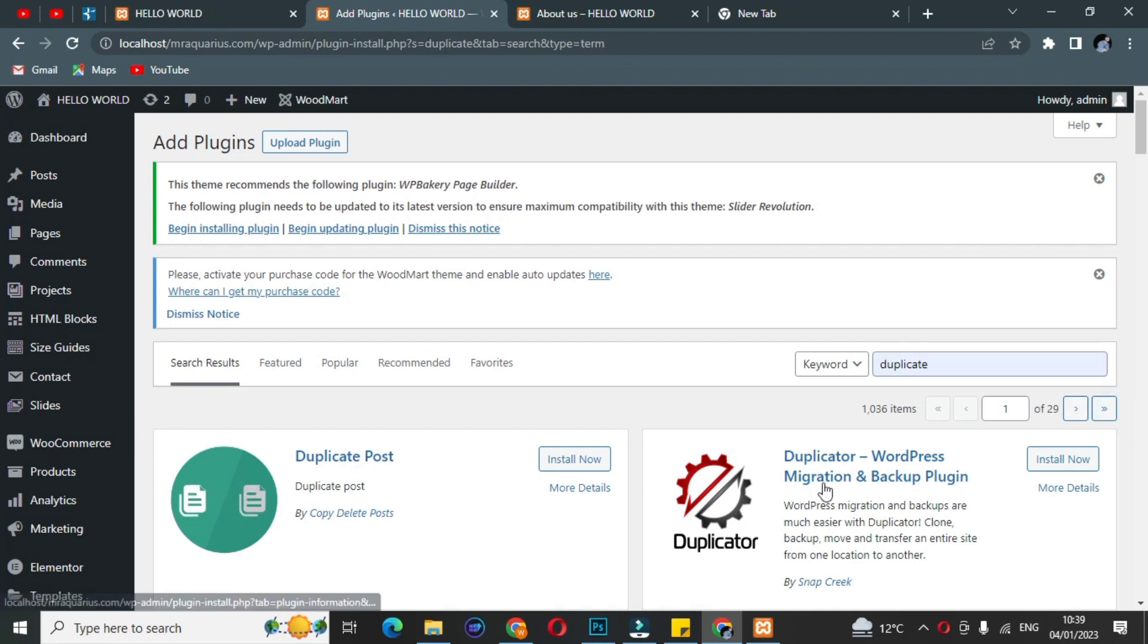
left_click_drag(967, 477, 792, 461)
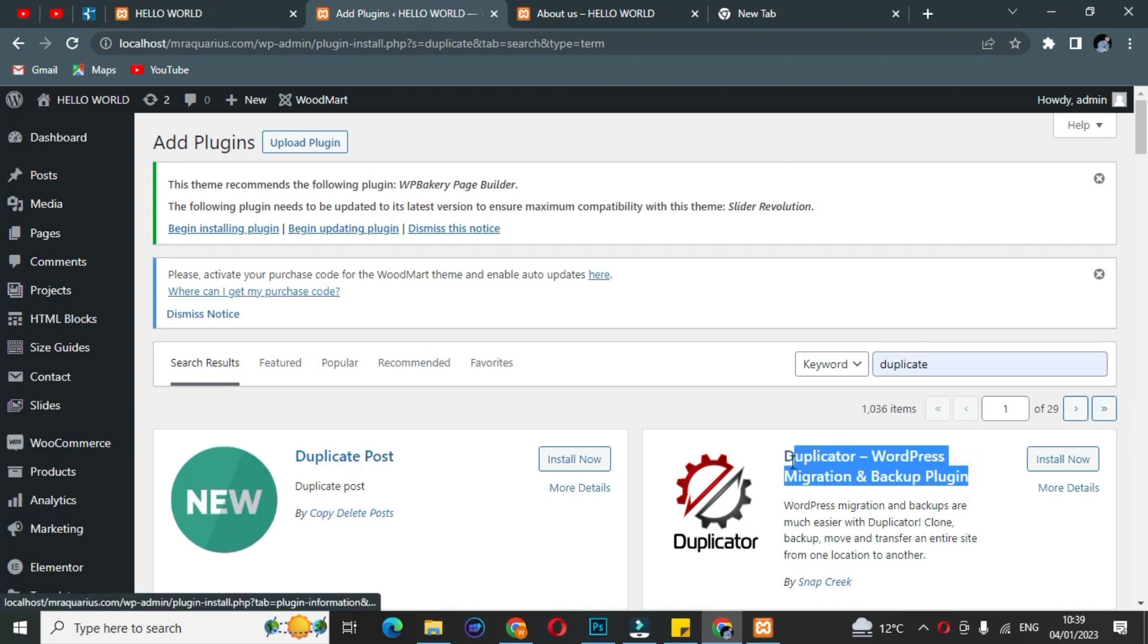
scroll(1127, 495, "down", 8)
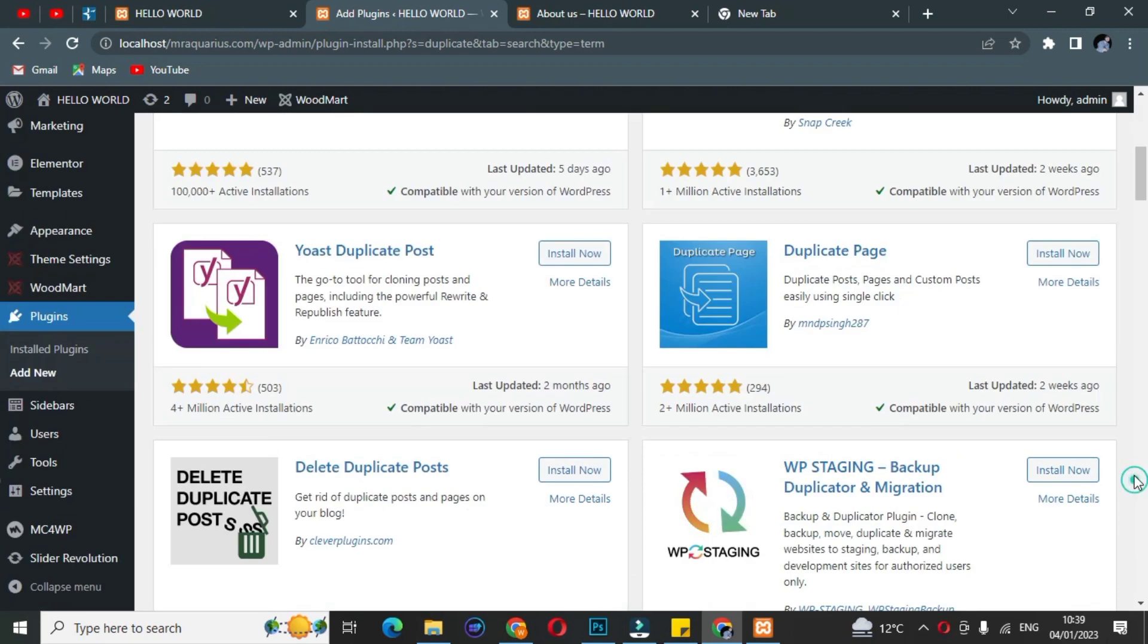
left_click(1117, 473)
scroll(1111, 471, "down", 2)
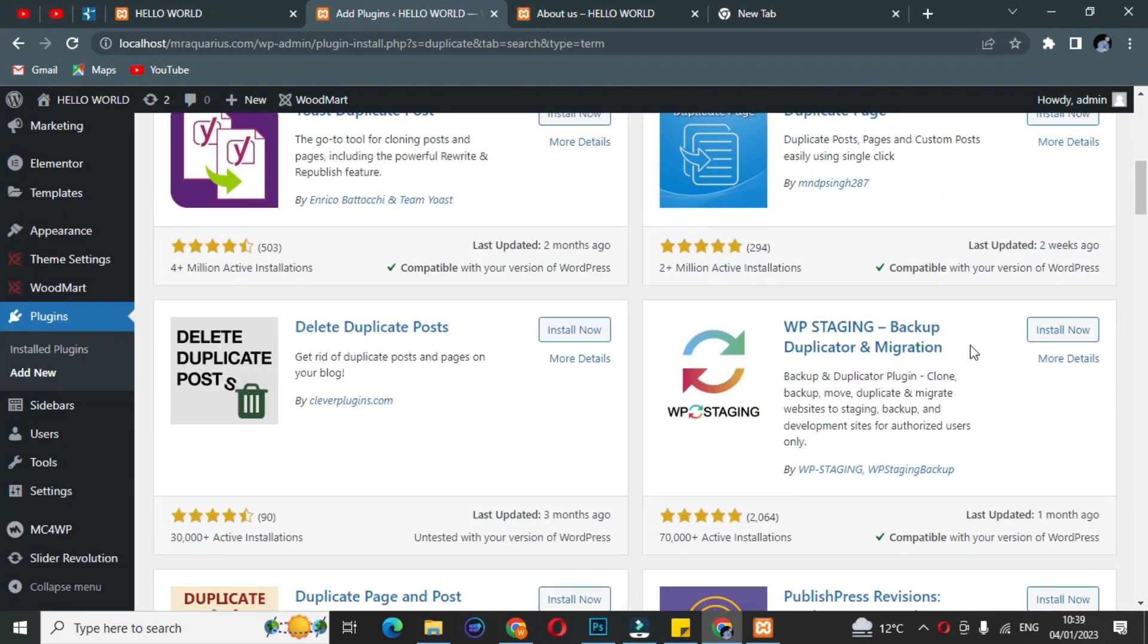
scroll(968, 352, "down", 5)
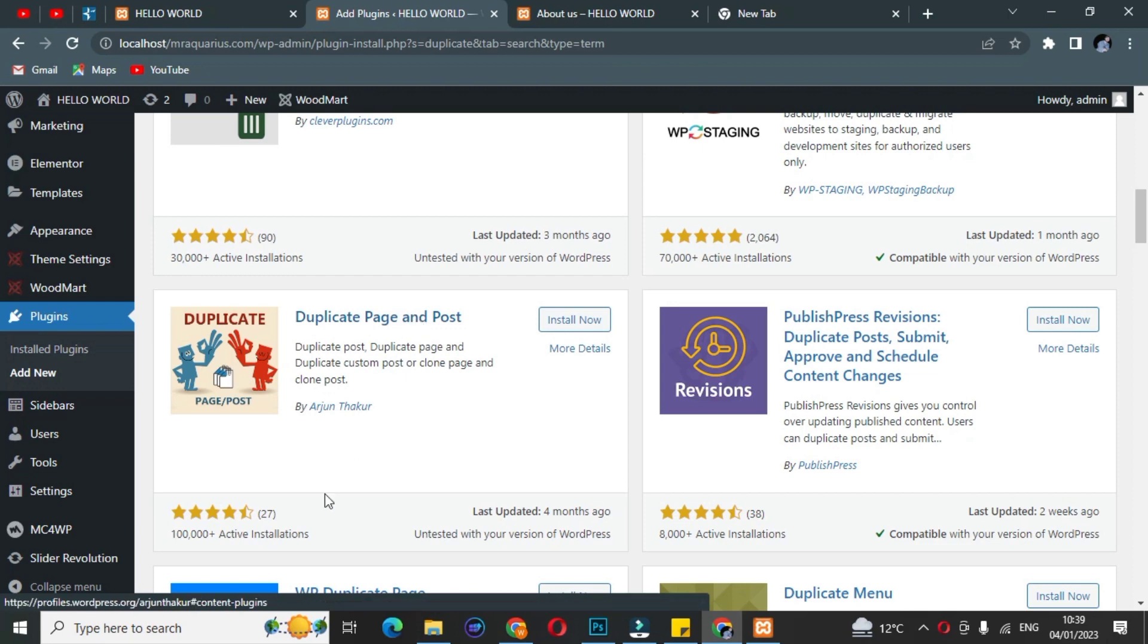
scroll(382, 485, "up", 2)
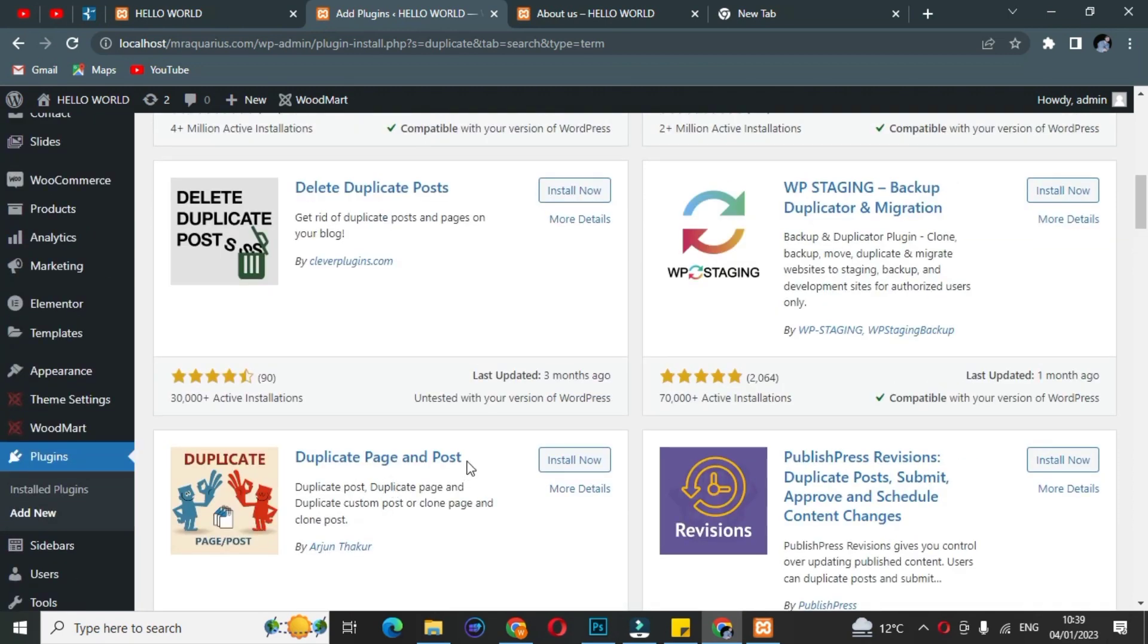
left_click_drag(470, 467, 297, 465)
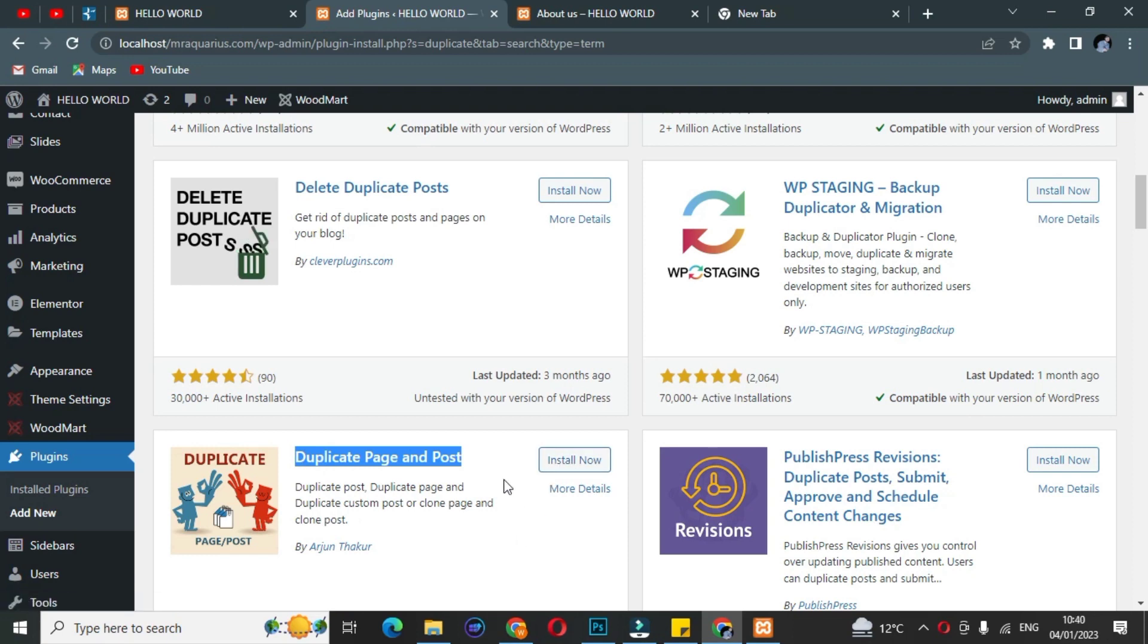
- Load the wordpress.org website in the empty browser tab
scroll(508, 487, "down", 2)
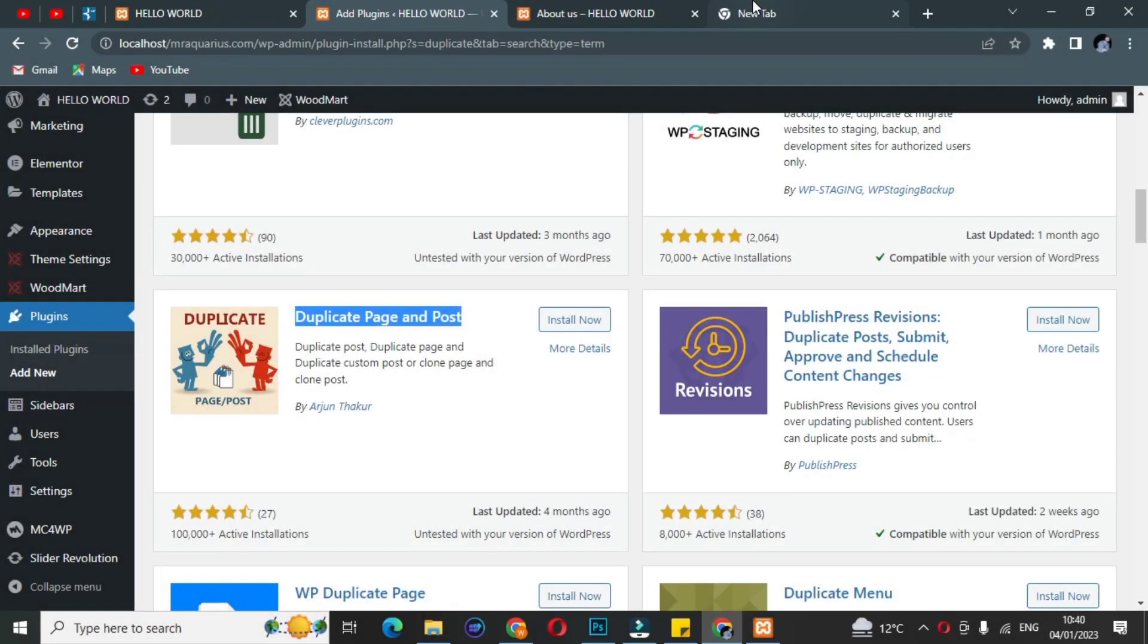
left_click(753, 7)
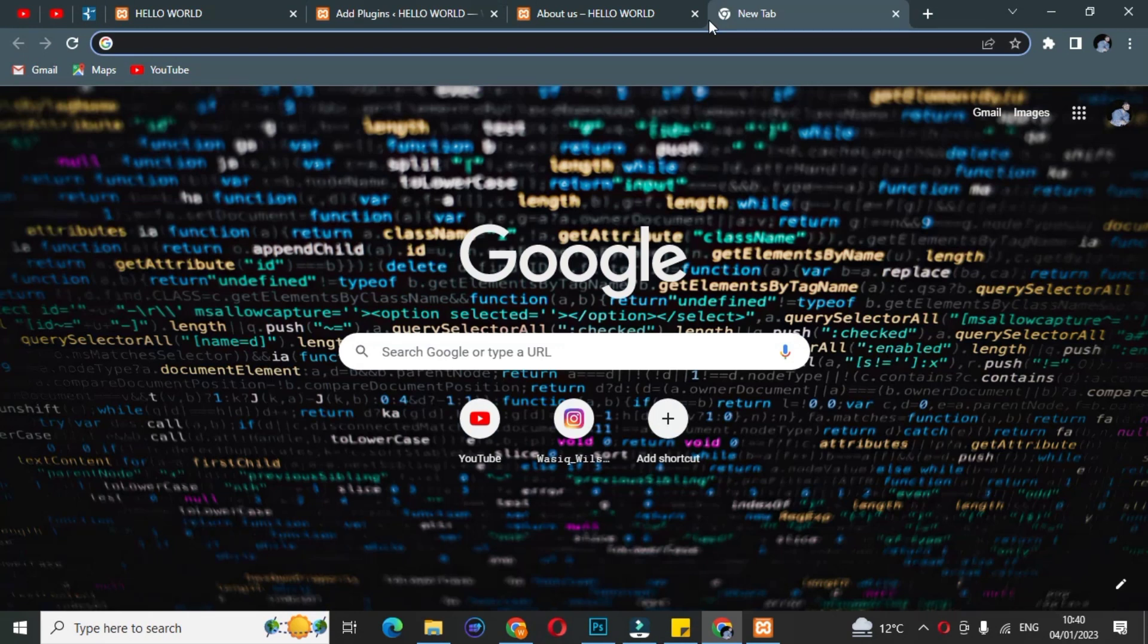
type("wor")
key("Return")
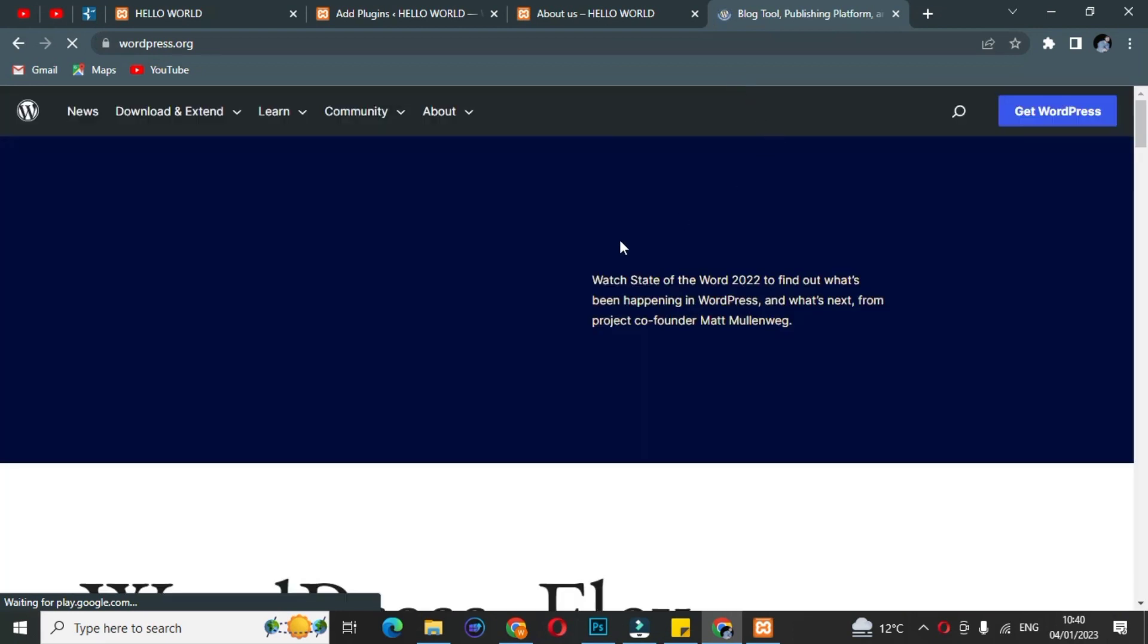
- Look through the WordPress.org home page and go to its Plugins directory
scroll(896, 246, "down", 10)
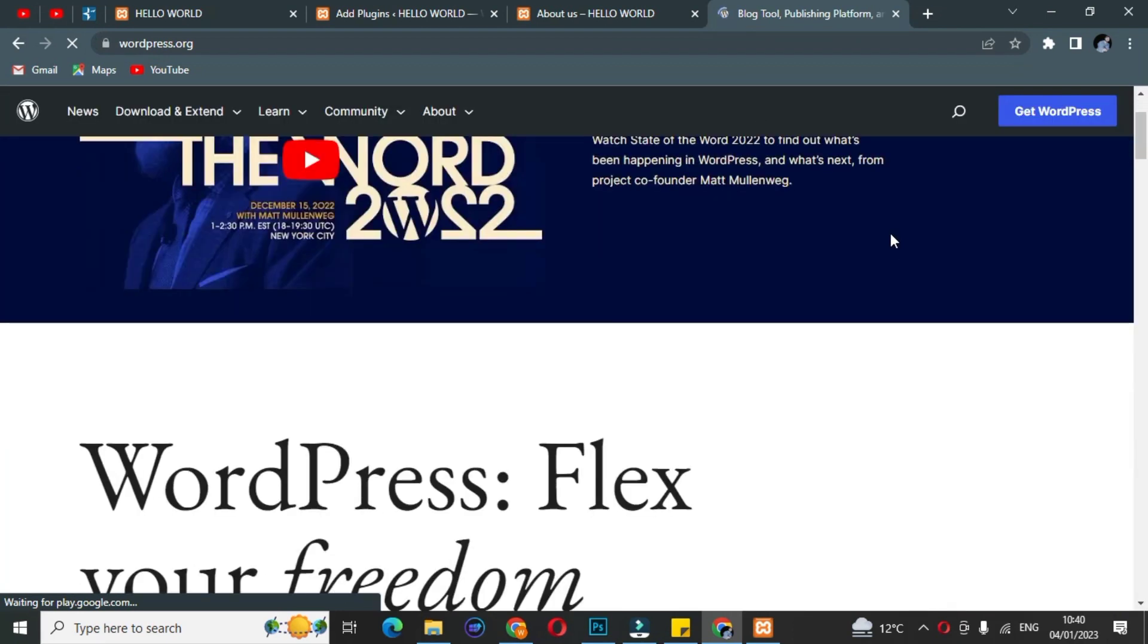
scroll(894, 244, "down", 15)
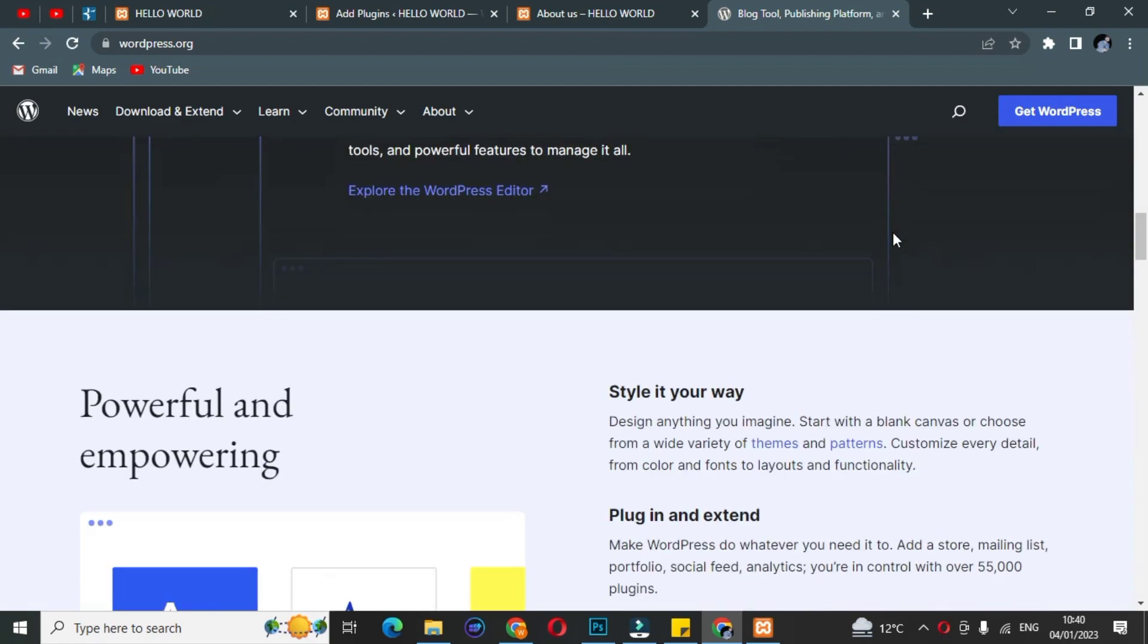
scroll(903, 245, "down", 15)
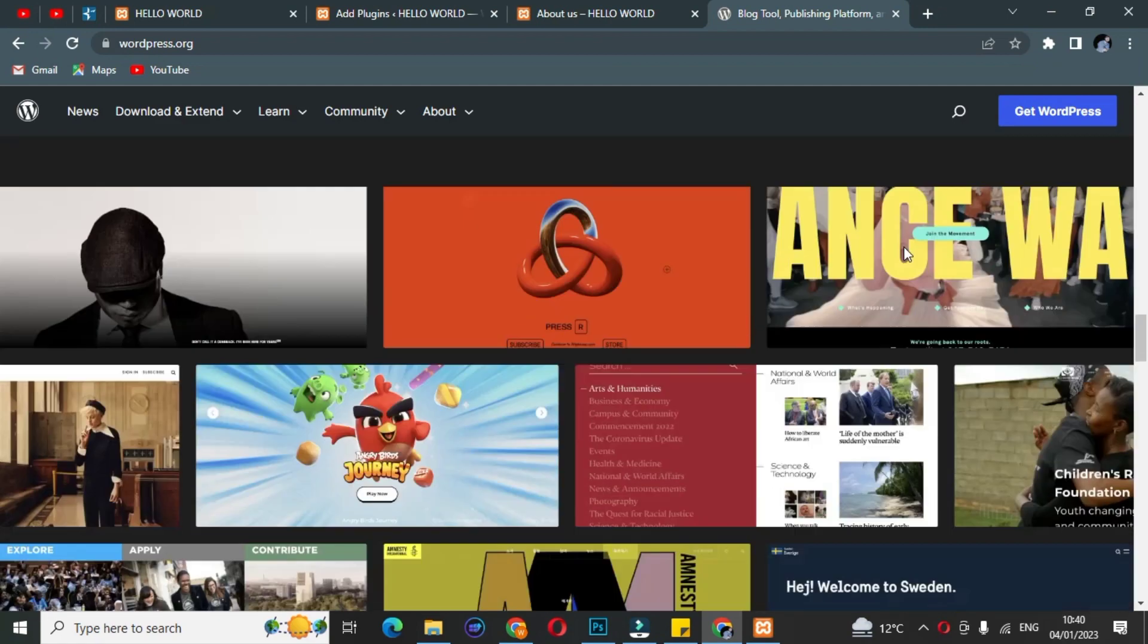
scroll(909, 245, "down", 15)
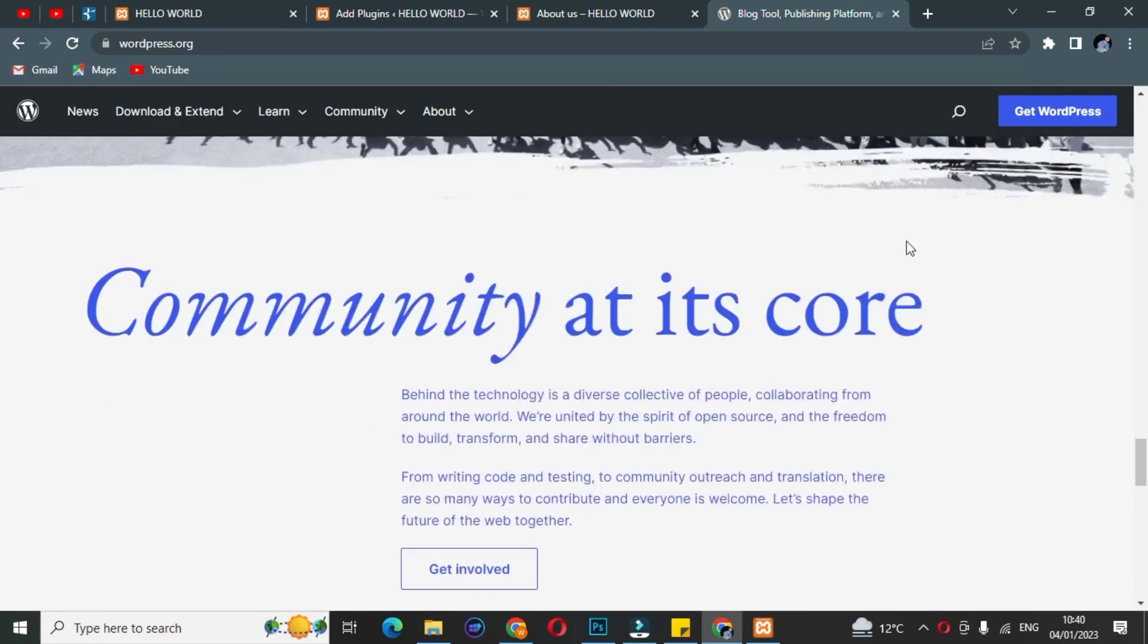
scroll(905, 244, "down", 10)
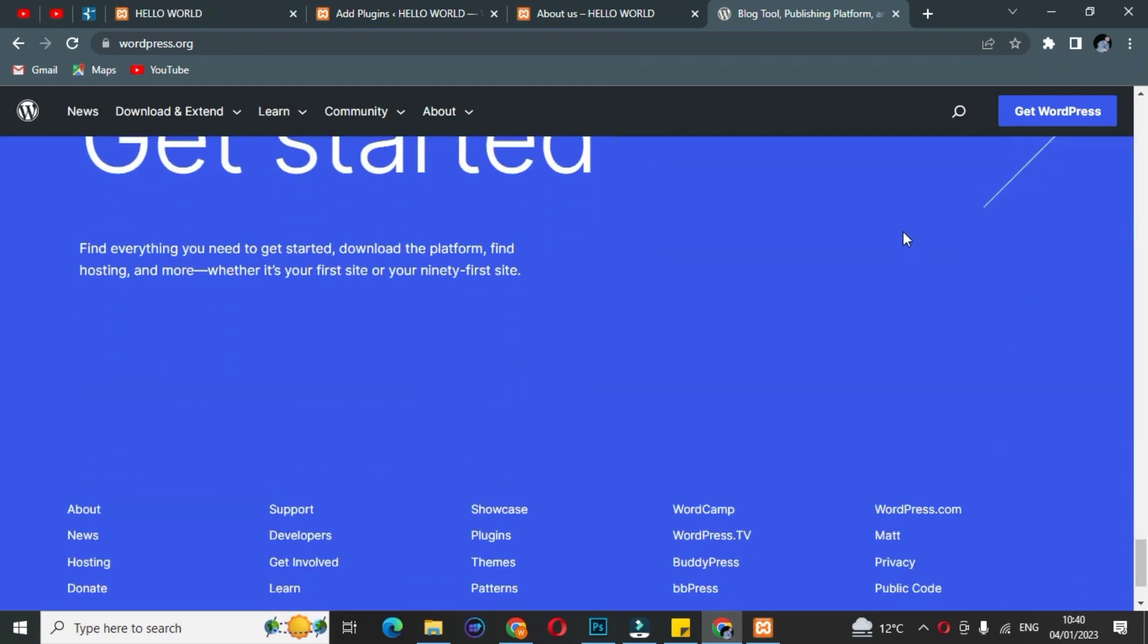
scroll(891, 248, "up", 20)
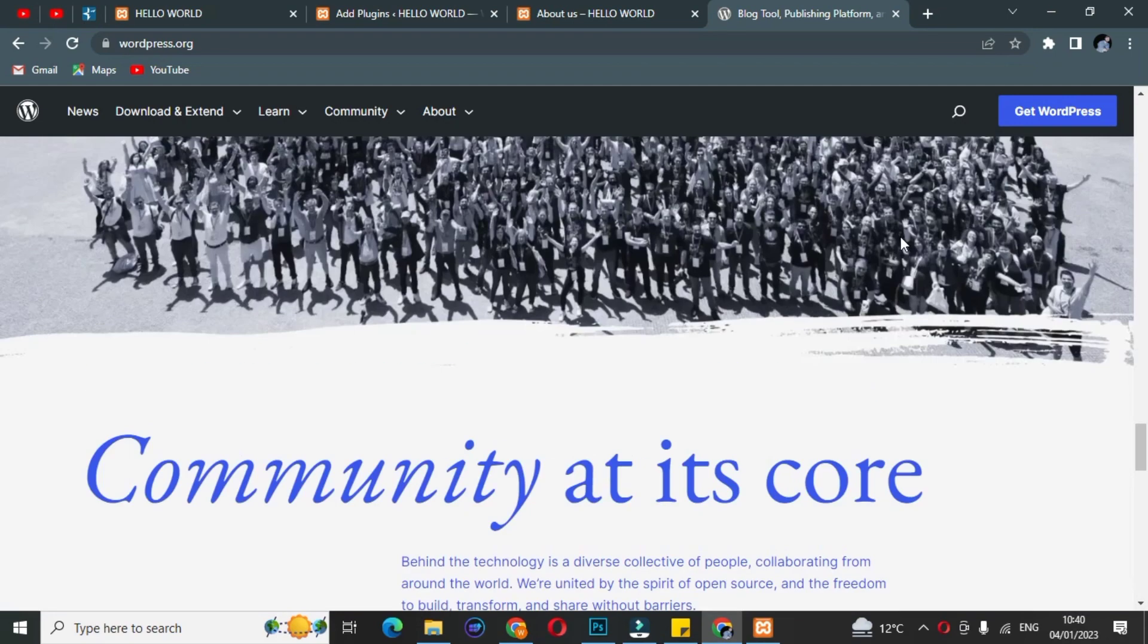
scroll(905, 239, "up", 20)
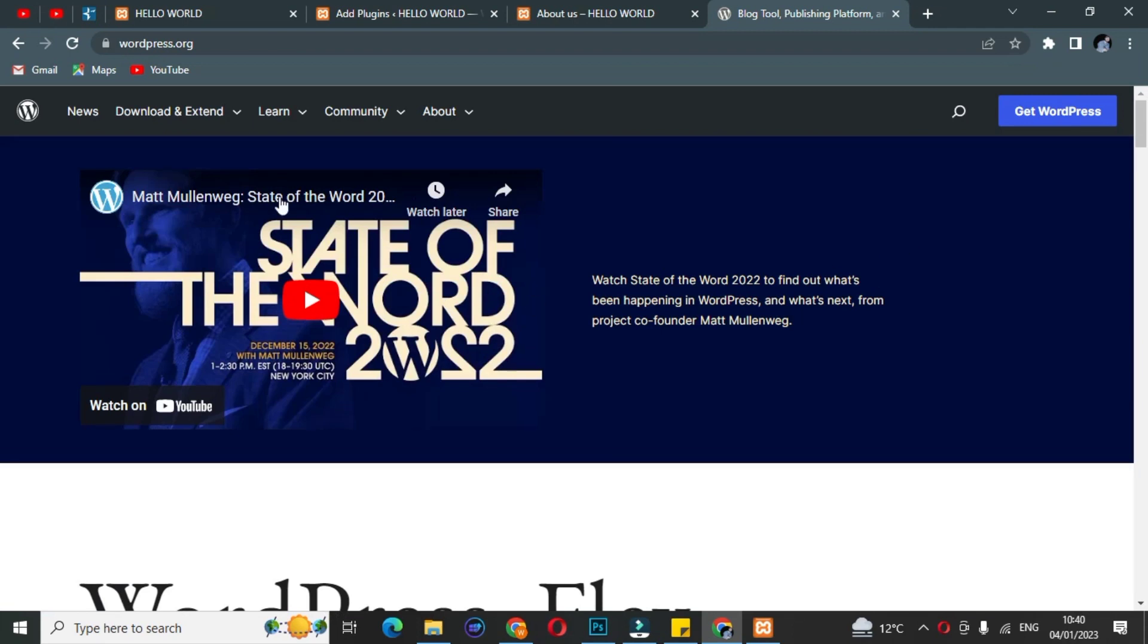
mouse_move(227, 120)
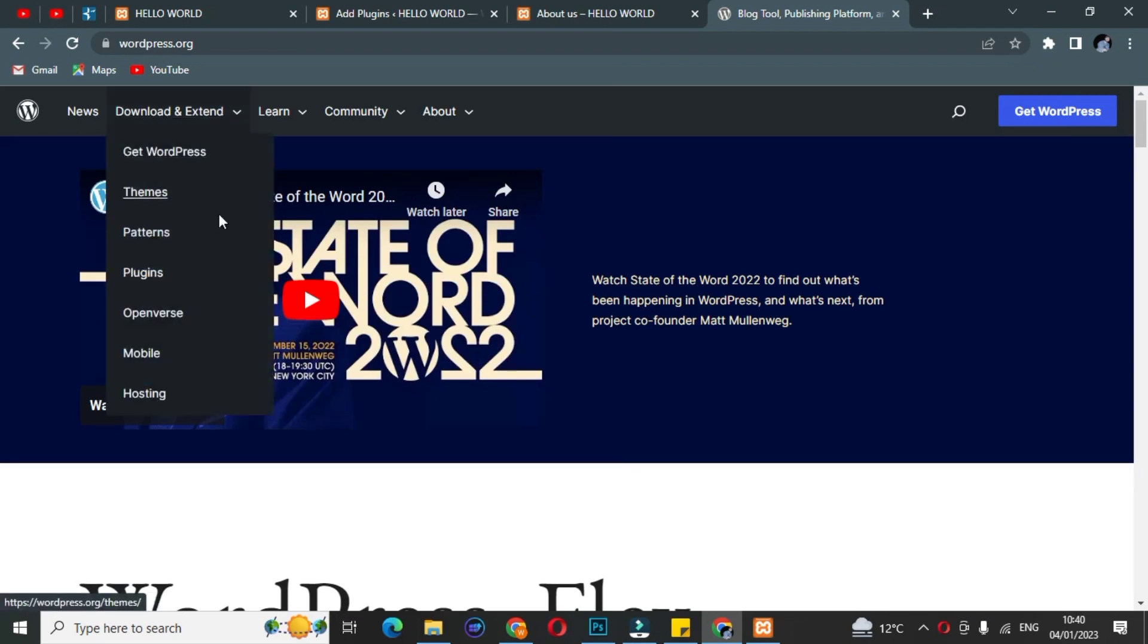
left_click(199, 274)
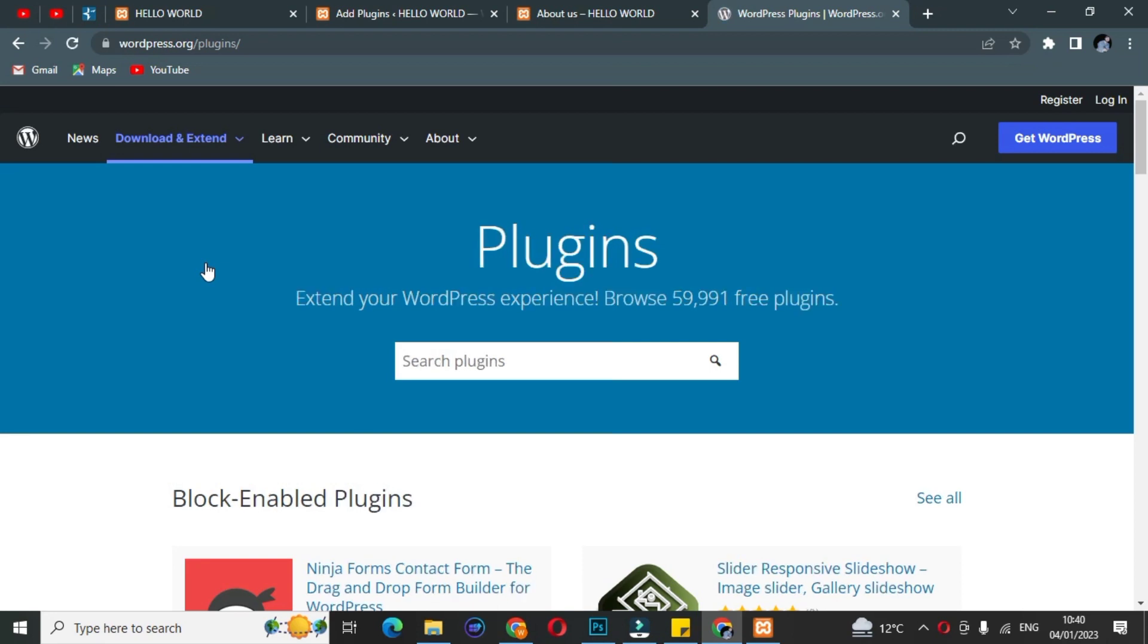
- Search the WordPress.org plugin directory for "duplicate"
left_click(477, 363)
type("dup")
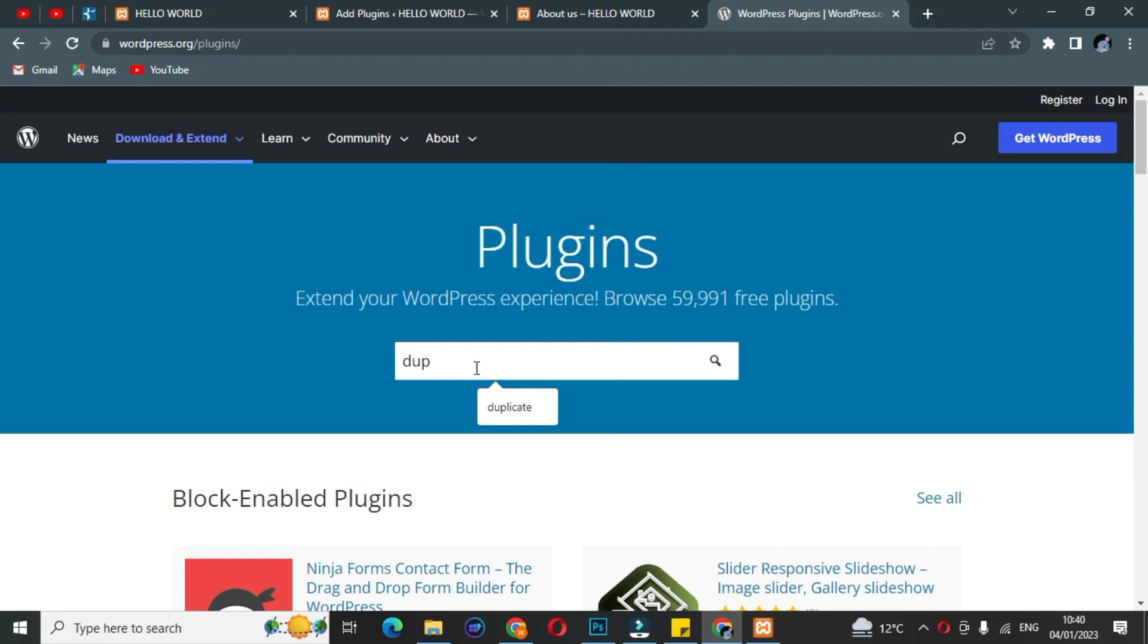
key("Down")
key("Return")
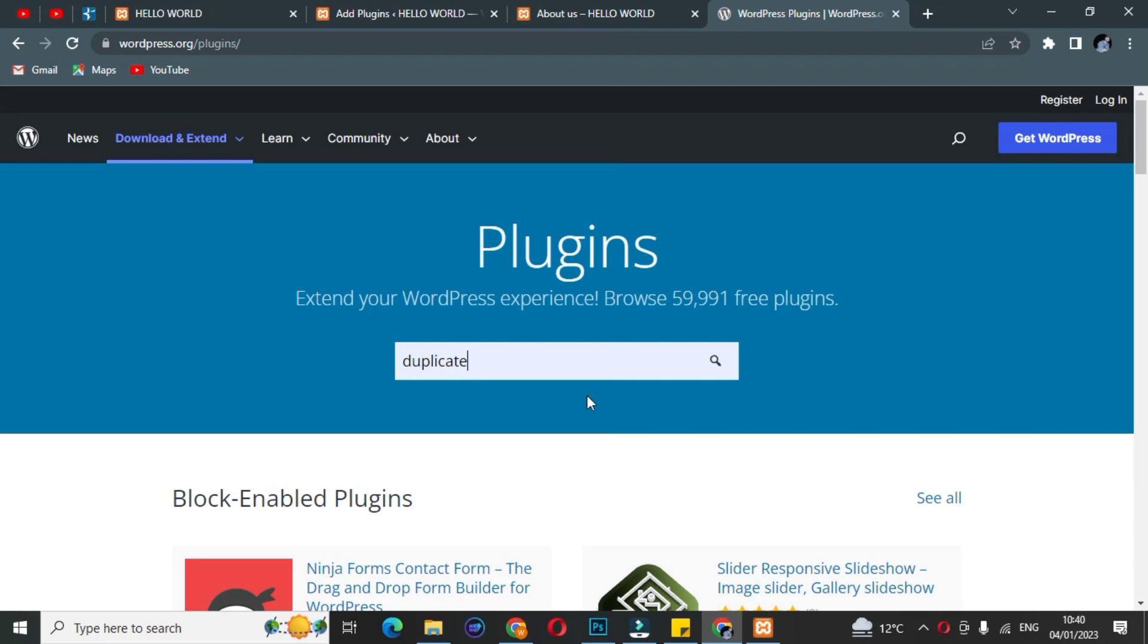
scroll(574, 413, "down", 4)
scroll(576, 405, "up", 2)
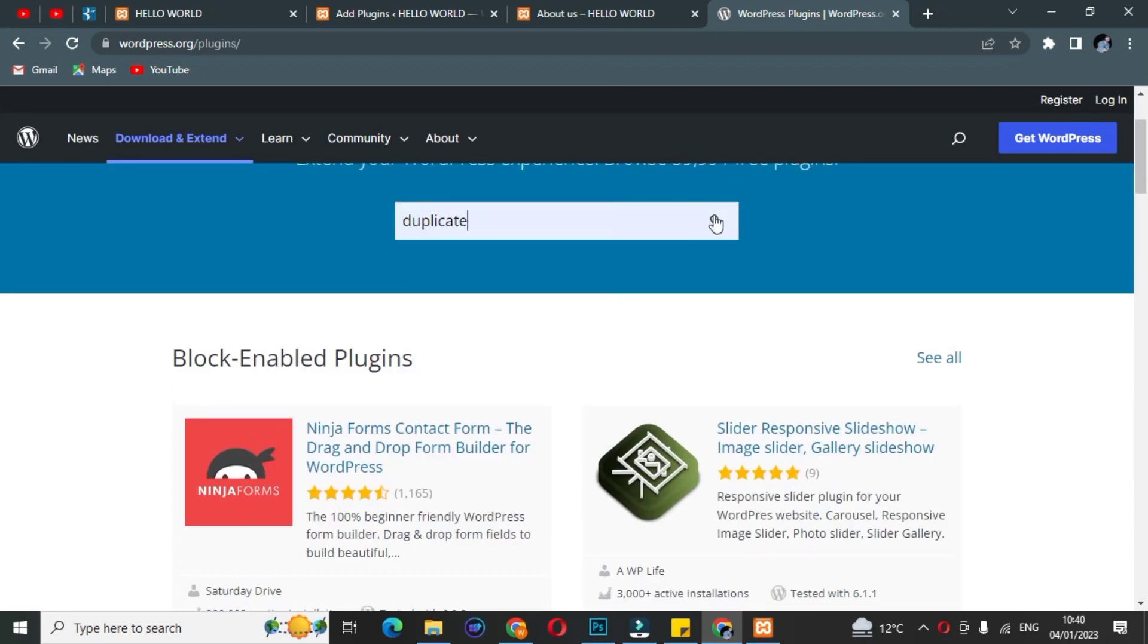
left_click(715, 221)
scroll(765, 287, "up", 3)
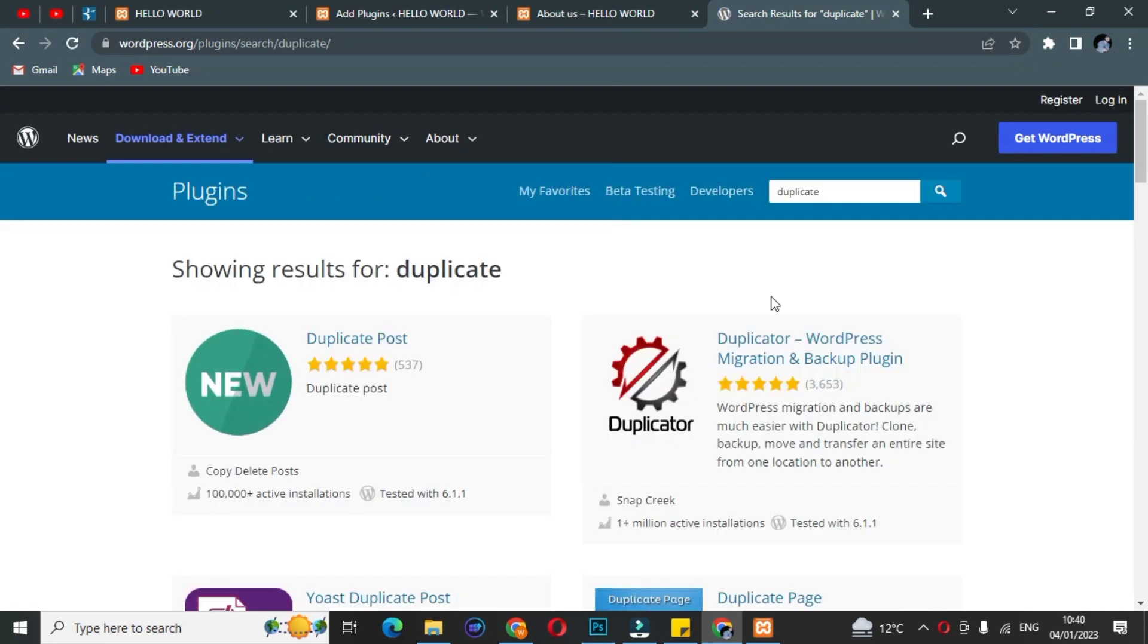
- Go through the search results and open the details page of the Duplicate Page and Post plugin
scroll(972, 323, "down", 5)
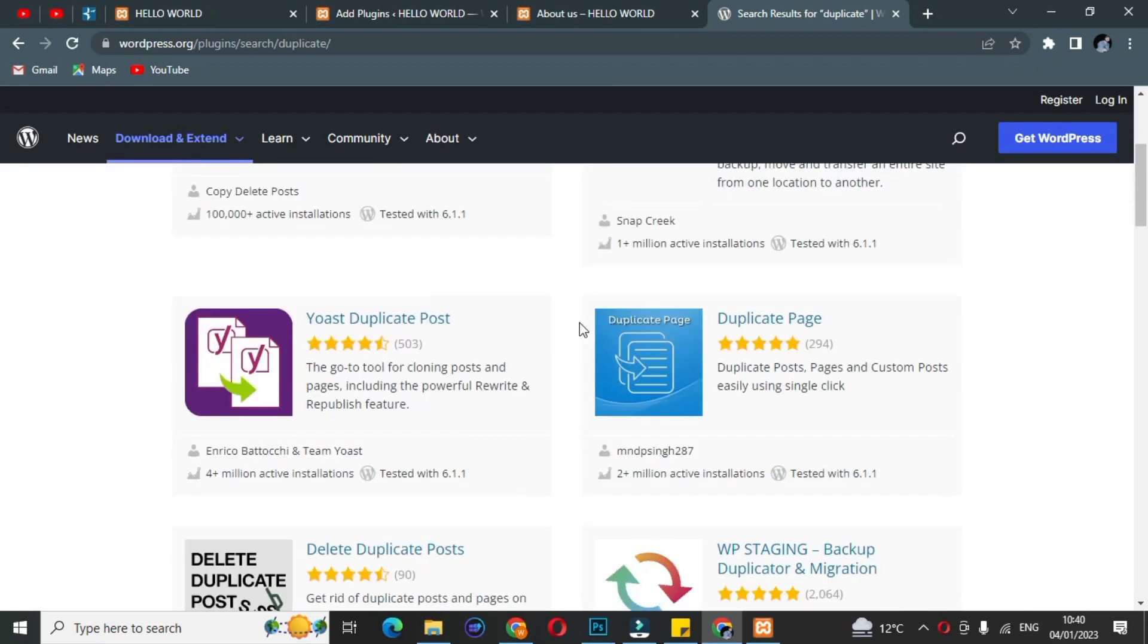
scroll(914, 389, "down", 5)
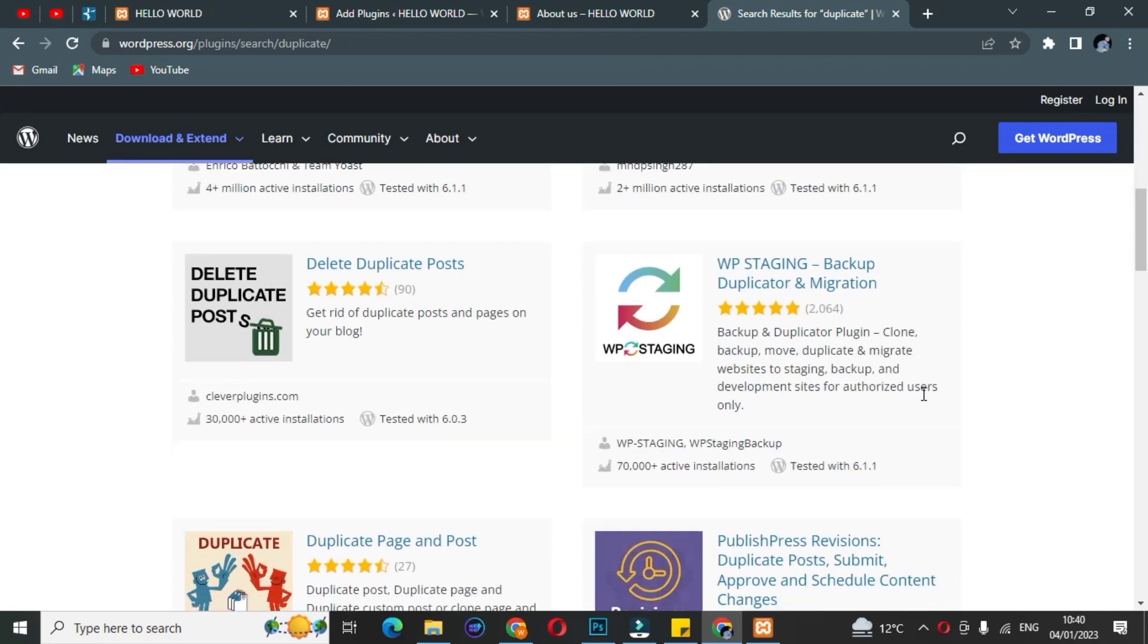
scroll(923, 395, "down", 5)
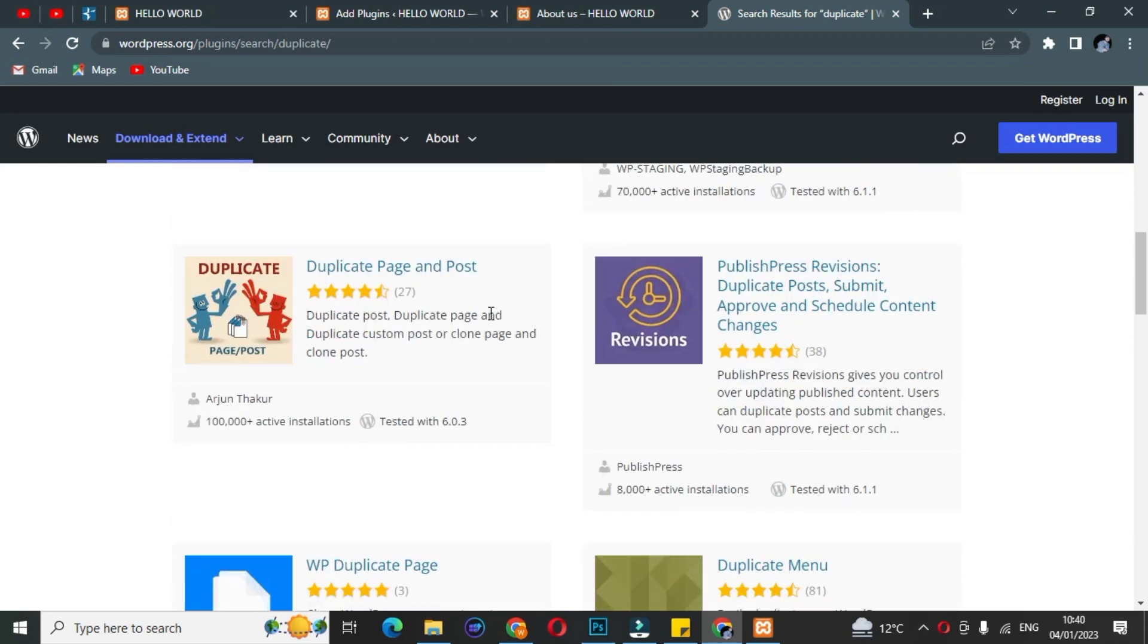
left_click(452, 269)
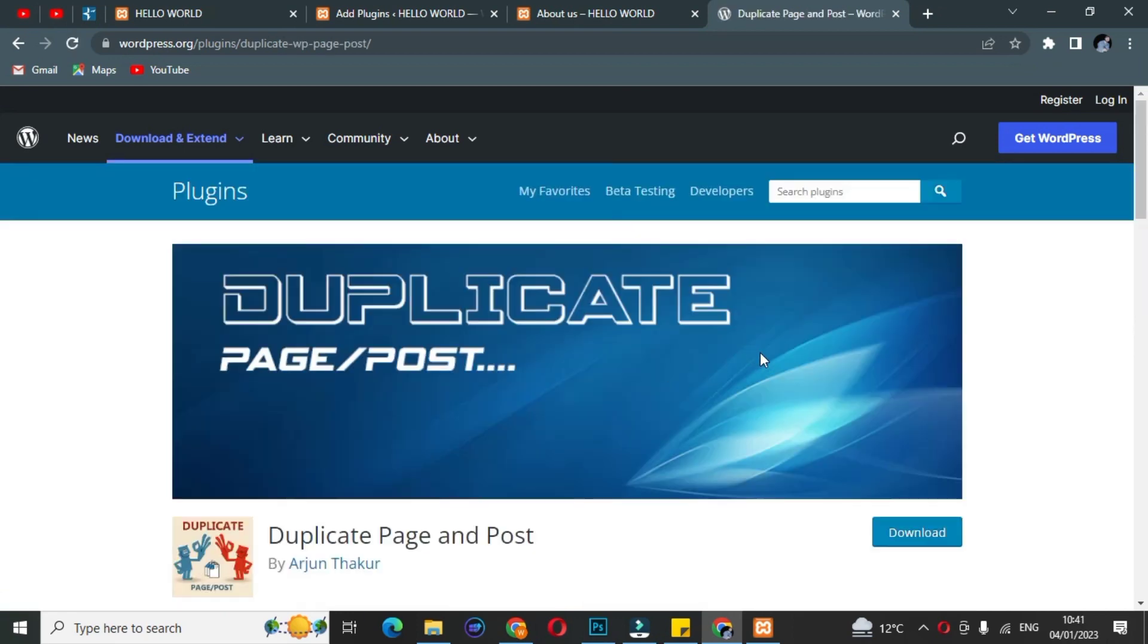
- Download the Duplicate Page and Post plugin as a zip file and look over its description and features
scroll(954, 353, "down", 5)
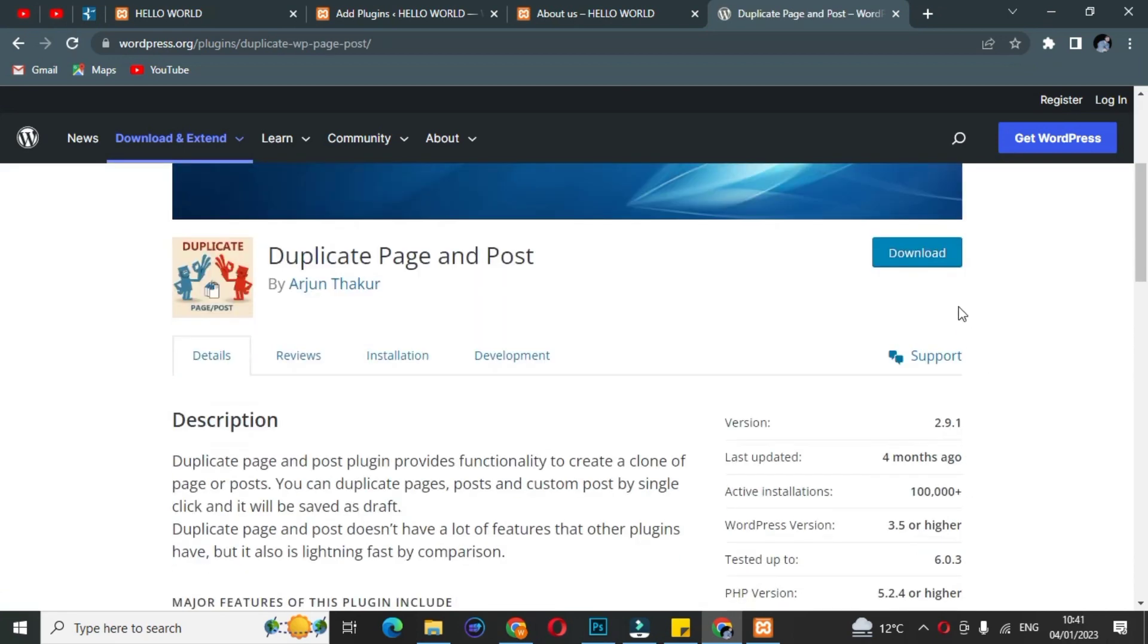
left_click(911, 257)
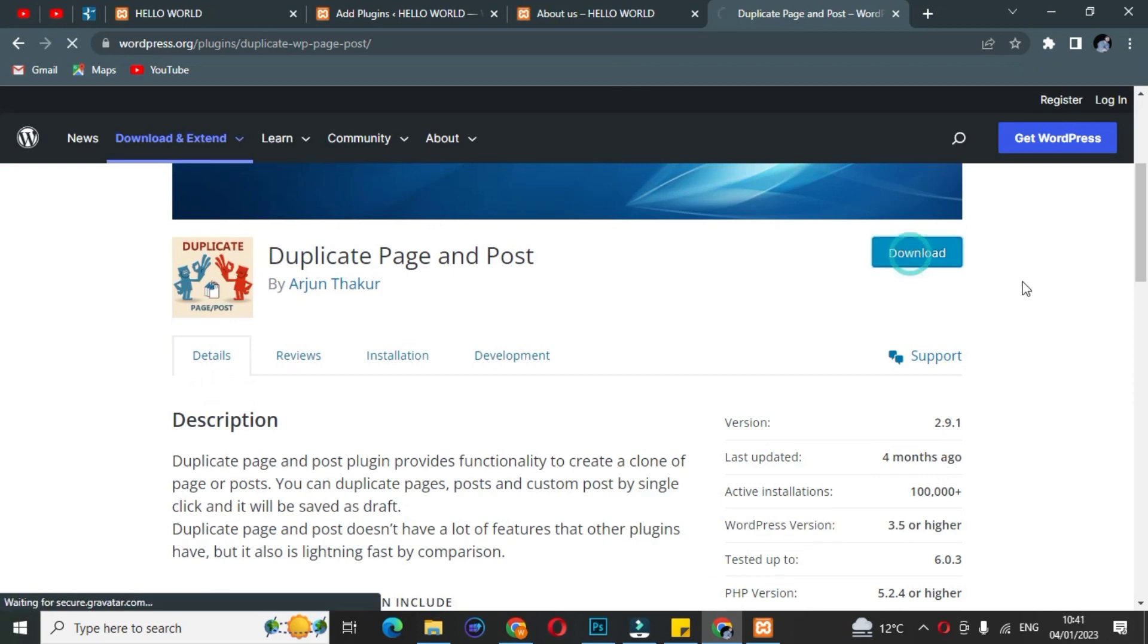
scroll(1025, 305, "down", 5)
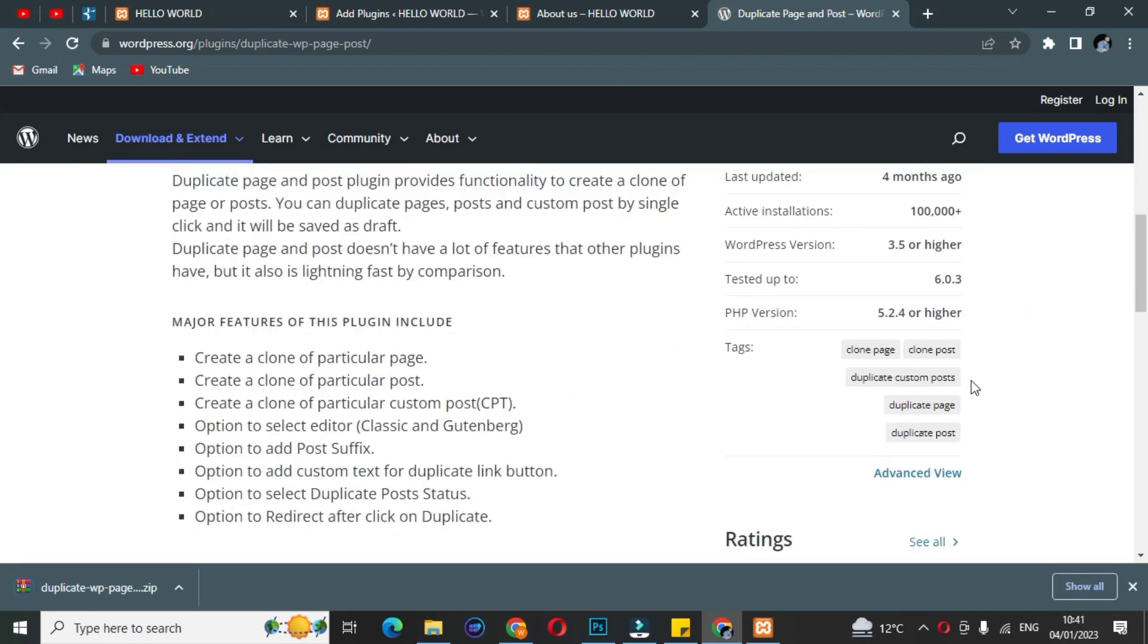
scroll(487, 469, "up", 5)
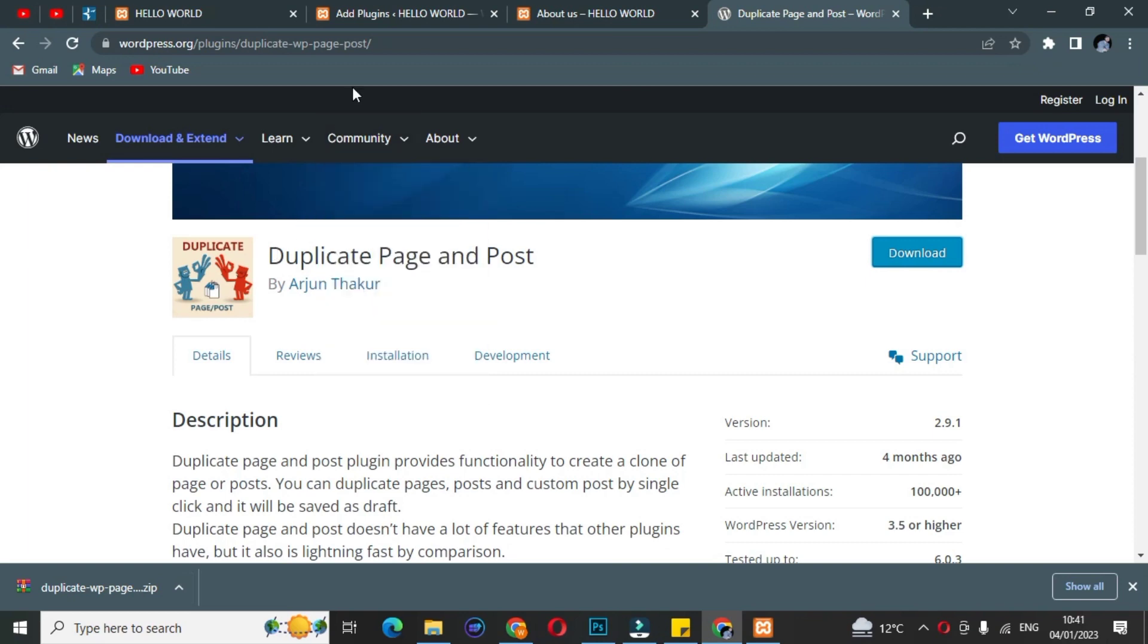
- Return to the Add Plugins tab, upload the downloaded Duplicate Page and Post zip file and install it
left_click(454, 48)
left_click(426, 14)
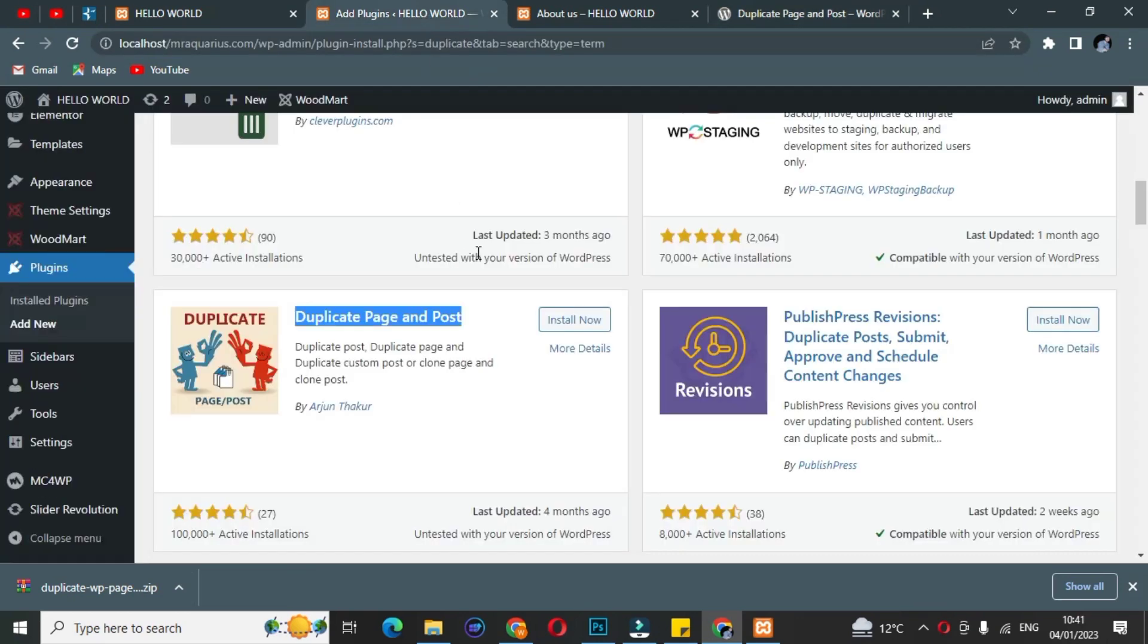
scroll(478, 257, "up", 15)
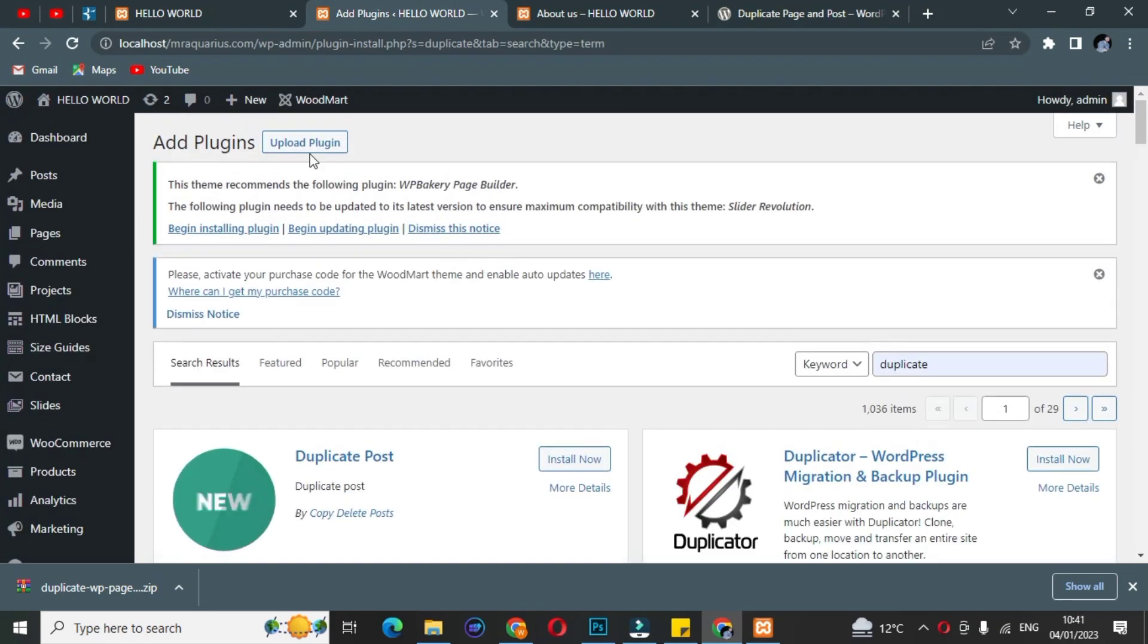
left_click(302, 144)
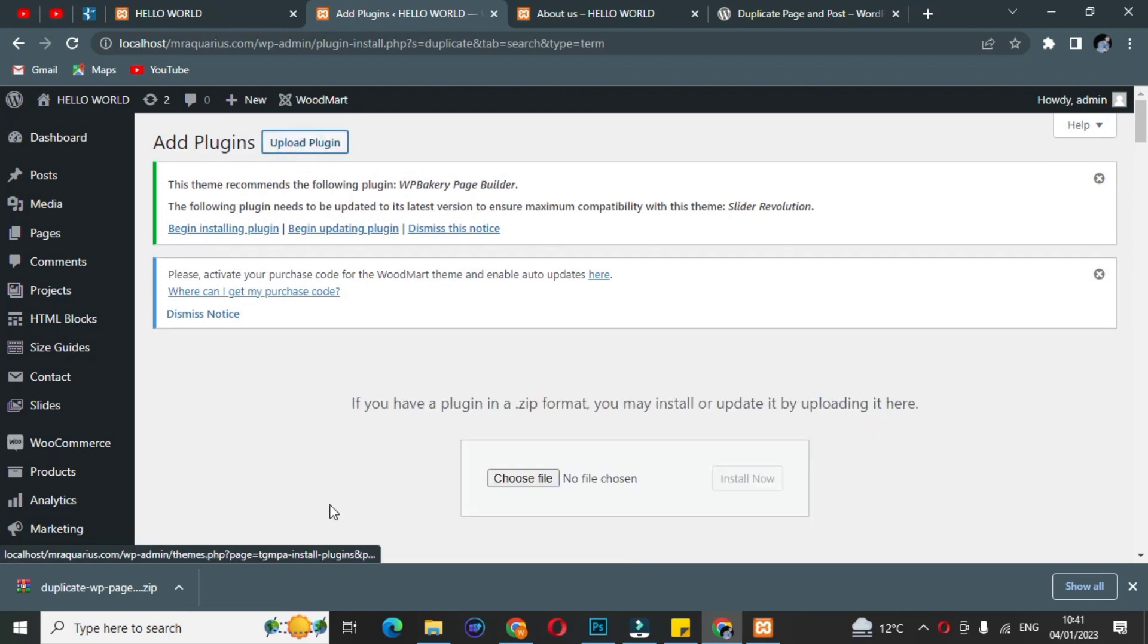
left_click_drag(92, 581, 526, 479)
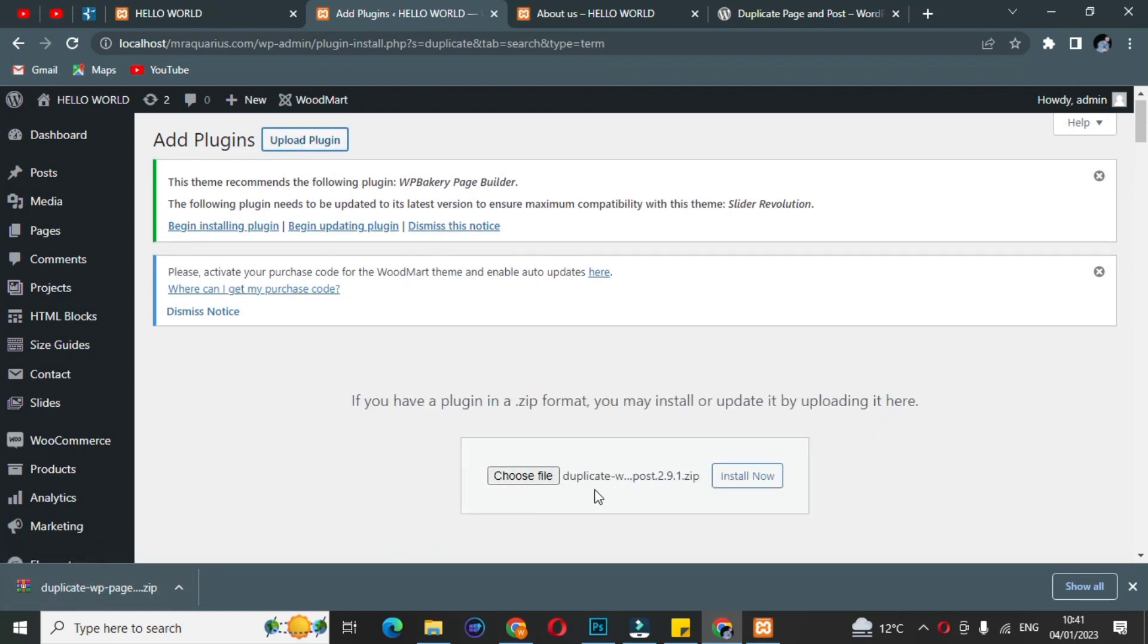
left_click(733, 487)
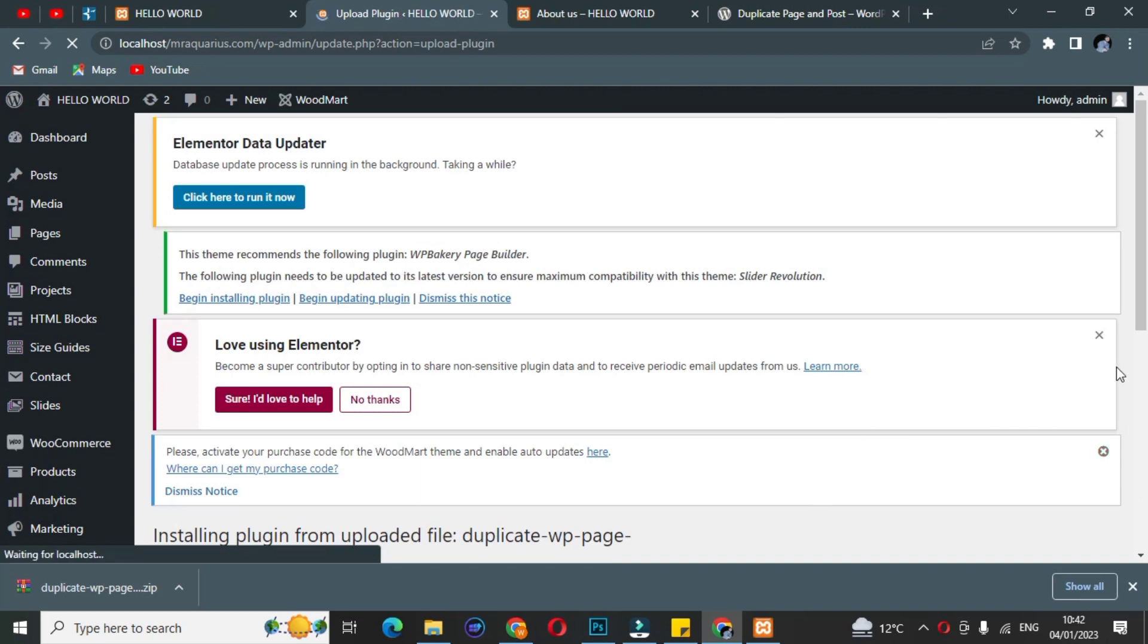
- Activate the newly installed plugin and dismiss the browser's download bar
scroll(1119, 373, "down", 3)
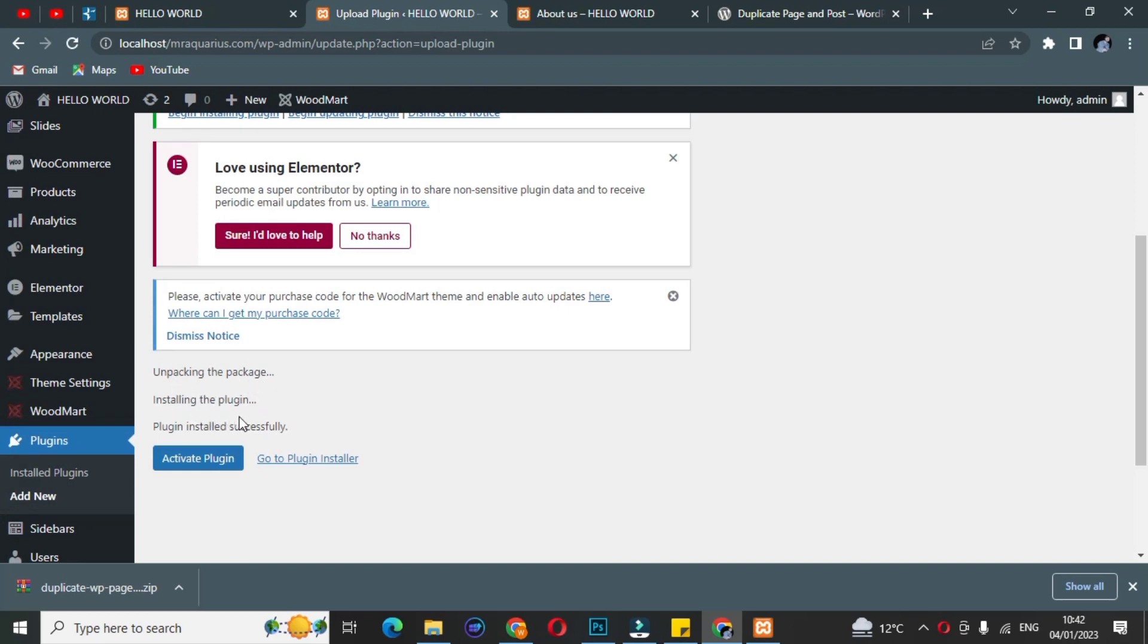
left_click(203, 461)
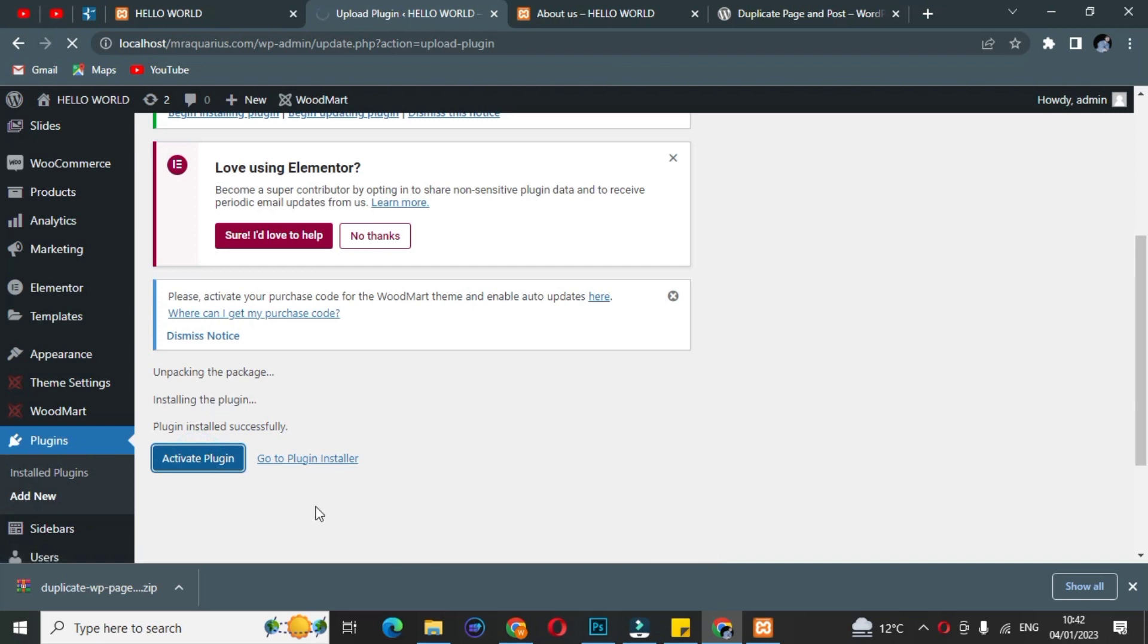
left_click(1132, 586)
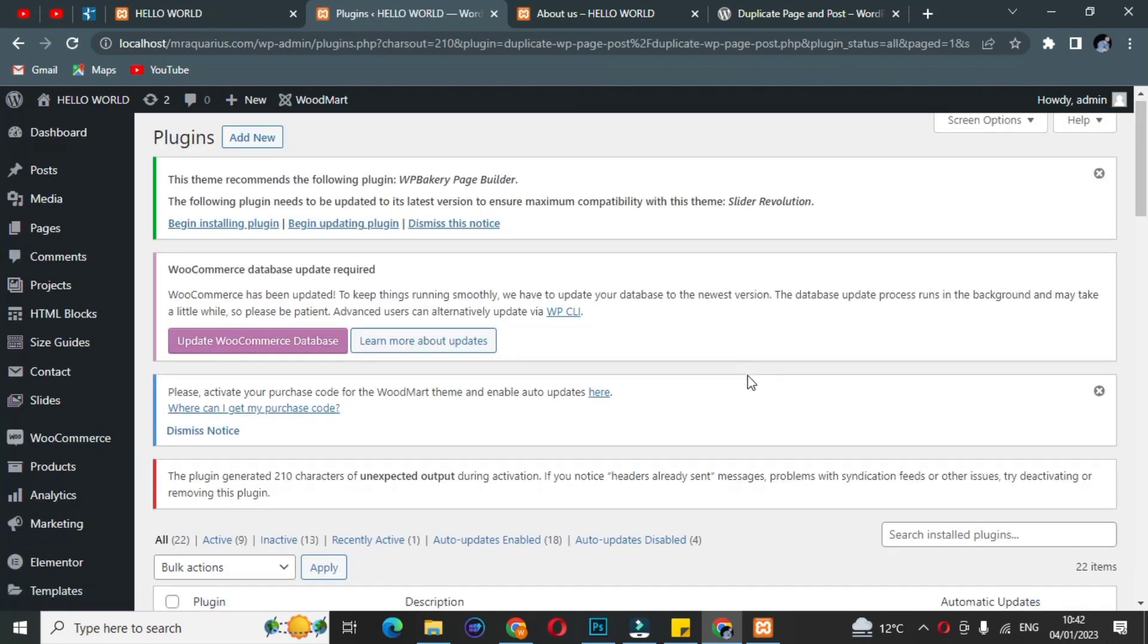
- Find Duplicate Page and Post in the list of installed plugins and highlight its name
scroll(747, 384, "down", 2)
scroll(756, 376, "down", 2)
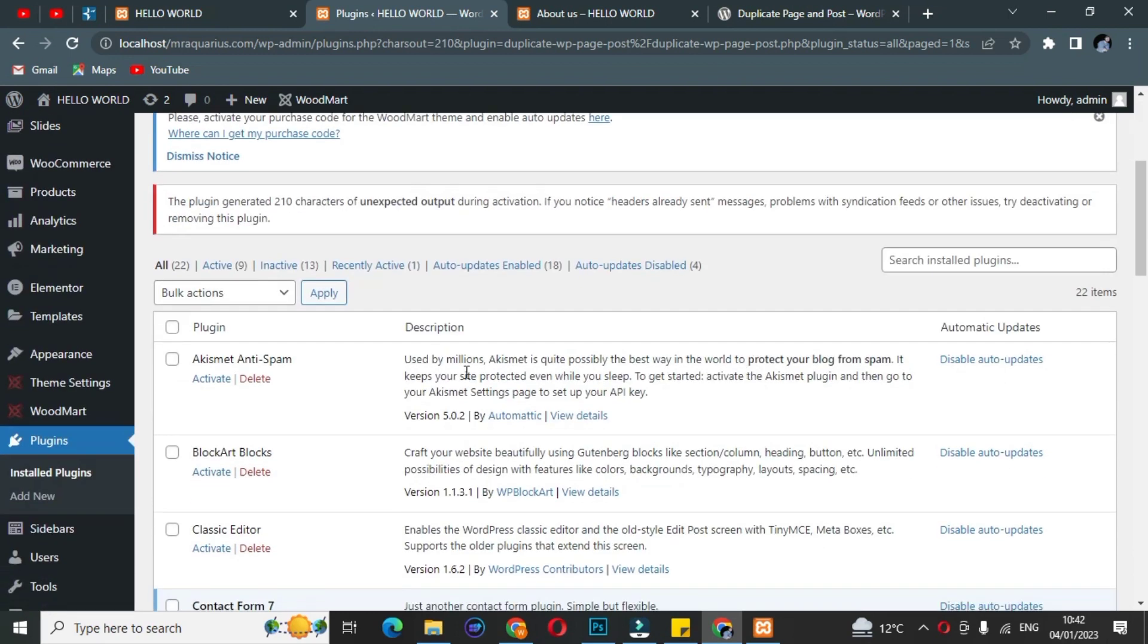
scroll(460, 376, "down", 6)
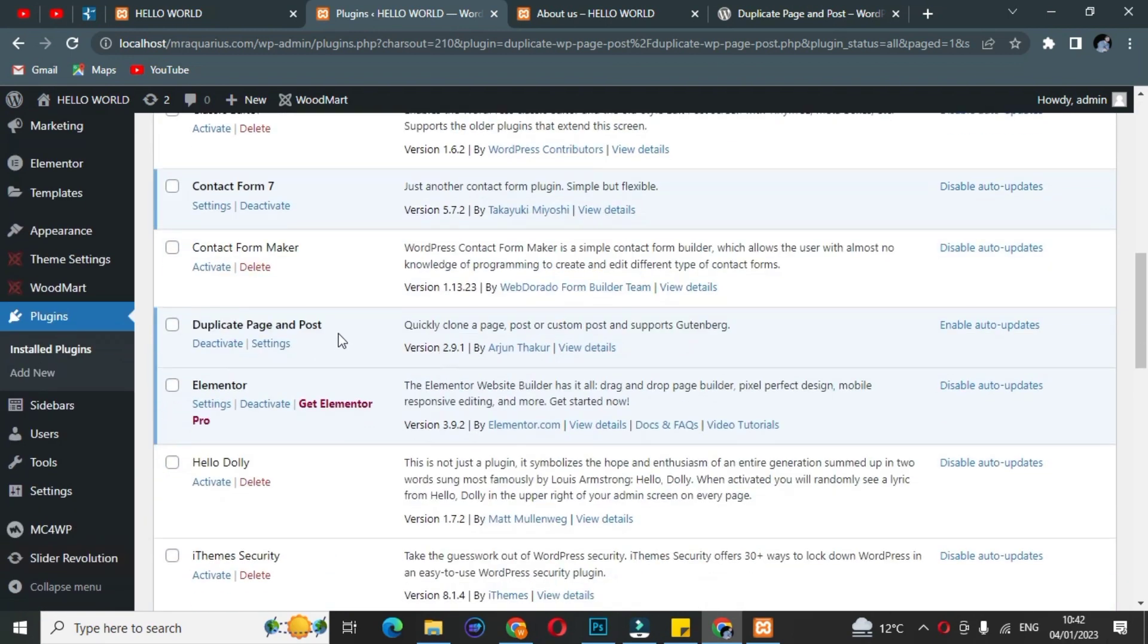
left_click_drag(329, 329, 192, 326)
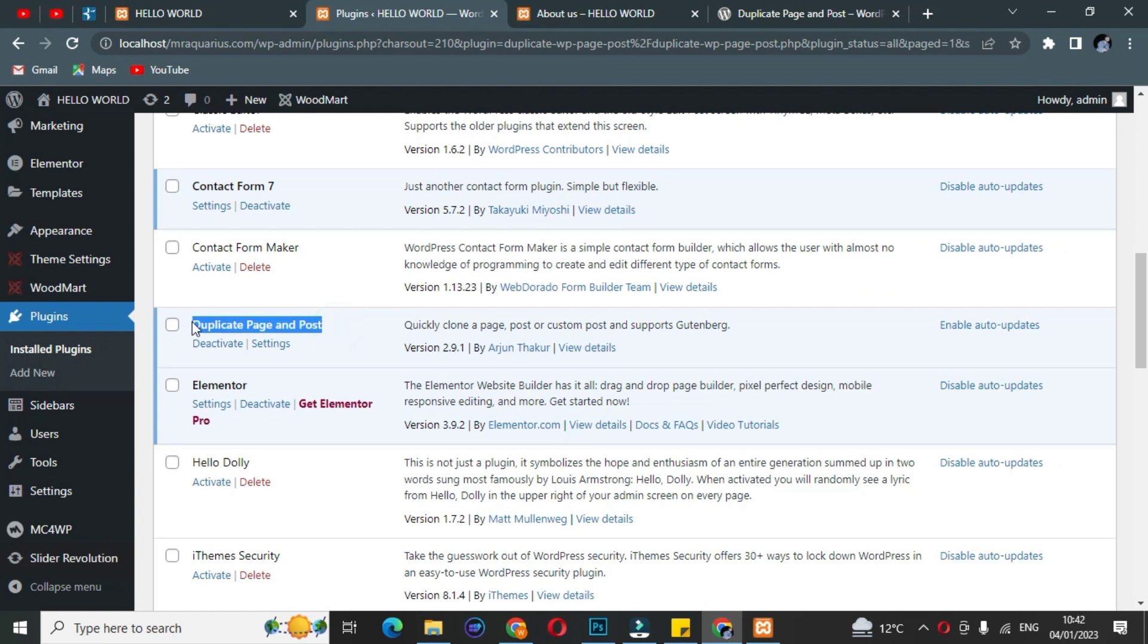
- Open the settings of the Duplicate Page and Post plugin and keep Classic Editor as the selected editor
left_click(272, 345)
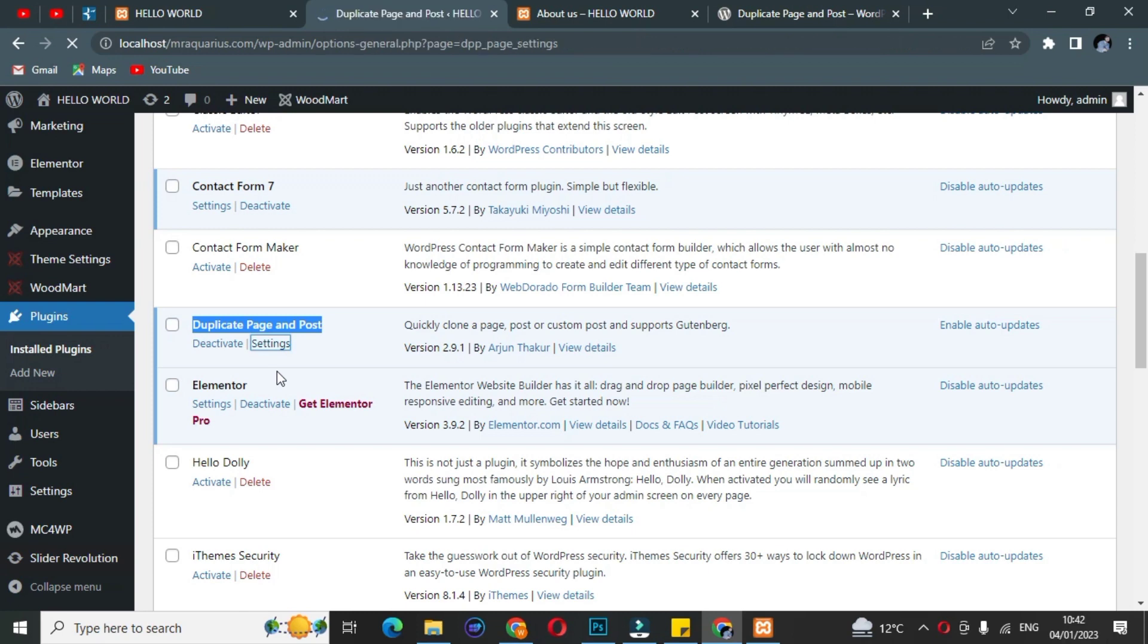
scroll(281, 382, "down", 6)
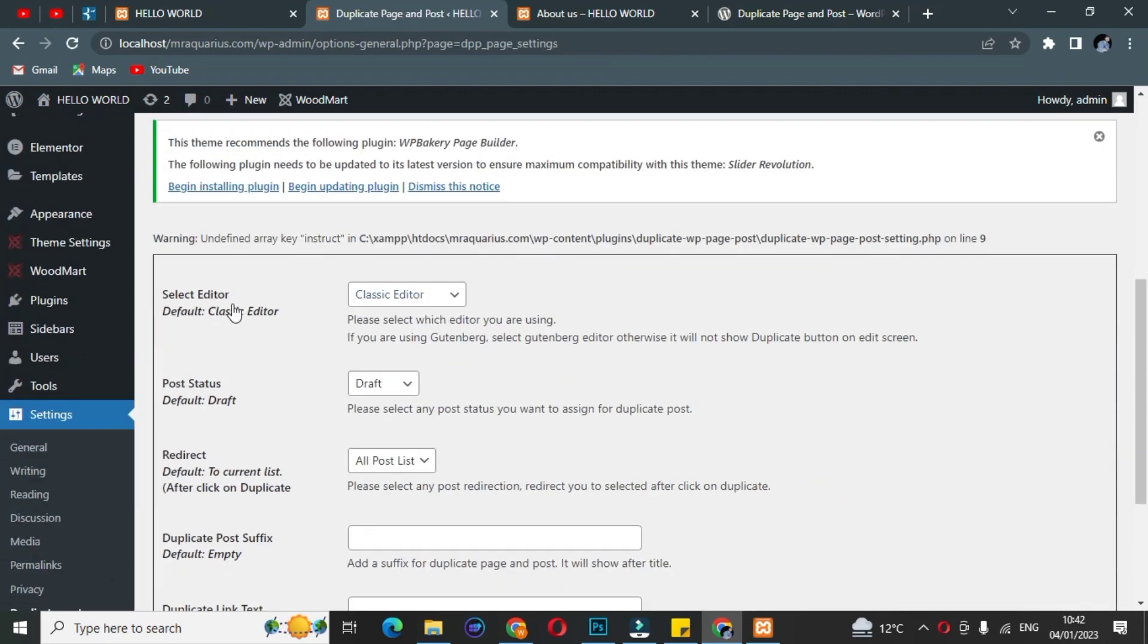
left_click(433, 295)
left_click(420, 311)
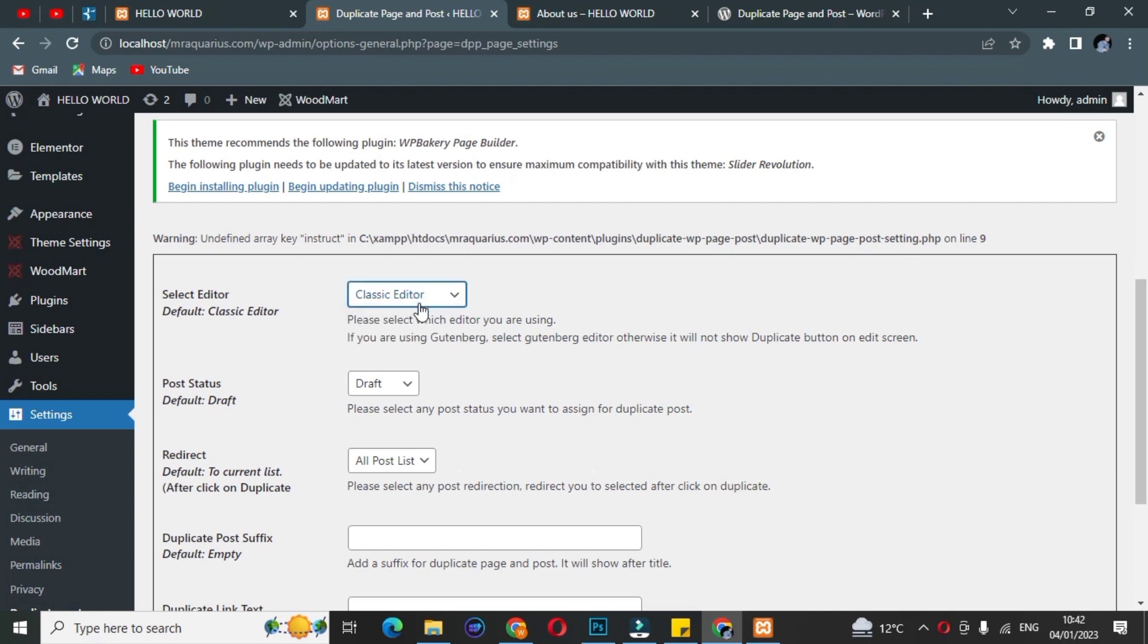
scroll(251, 346, "down", 2)
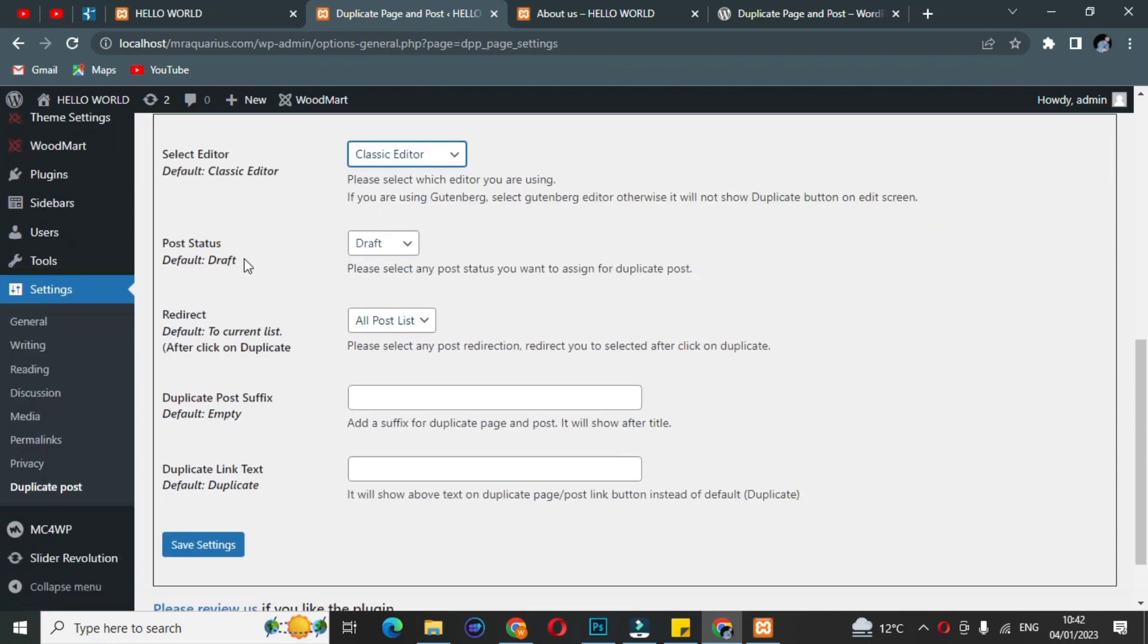
- Choose Draft as the post status for duplicates and highlight the description of that option
left_click(380, 249)
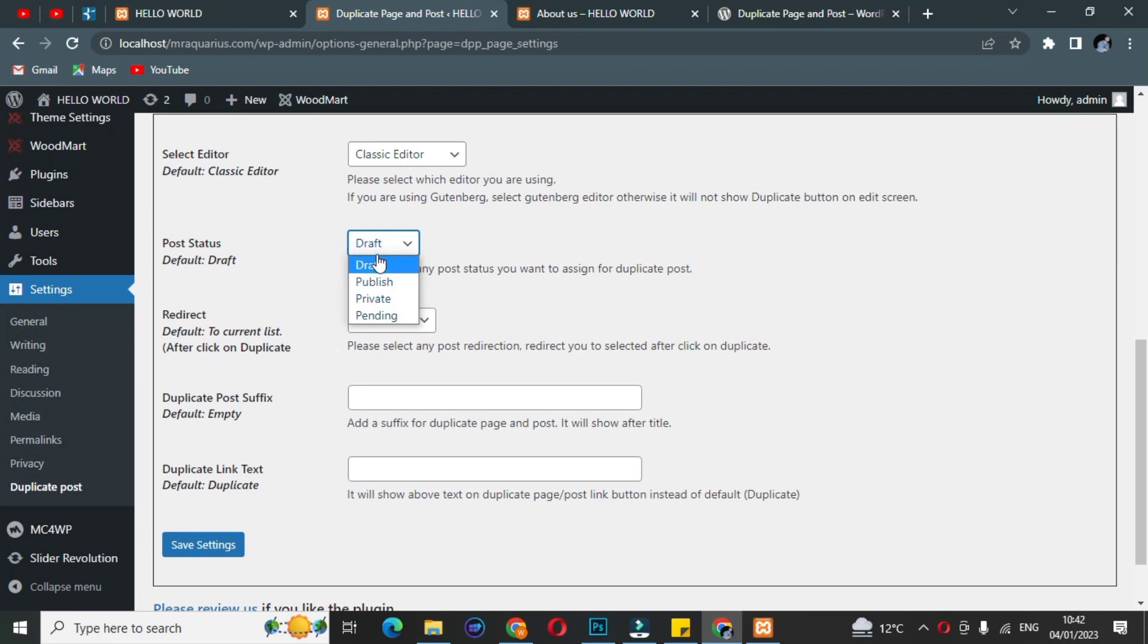
left_click(379, 263)
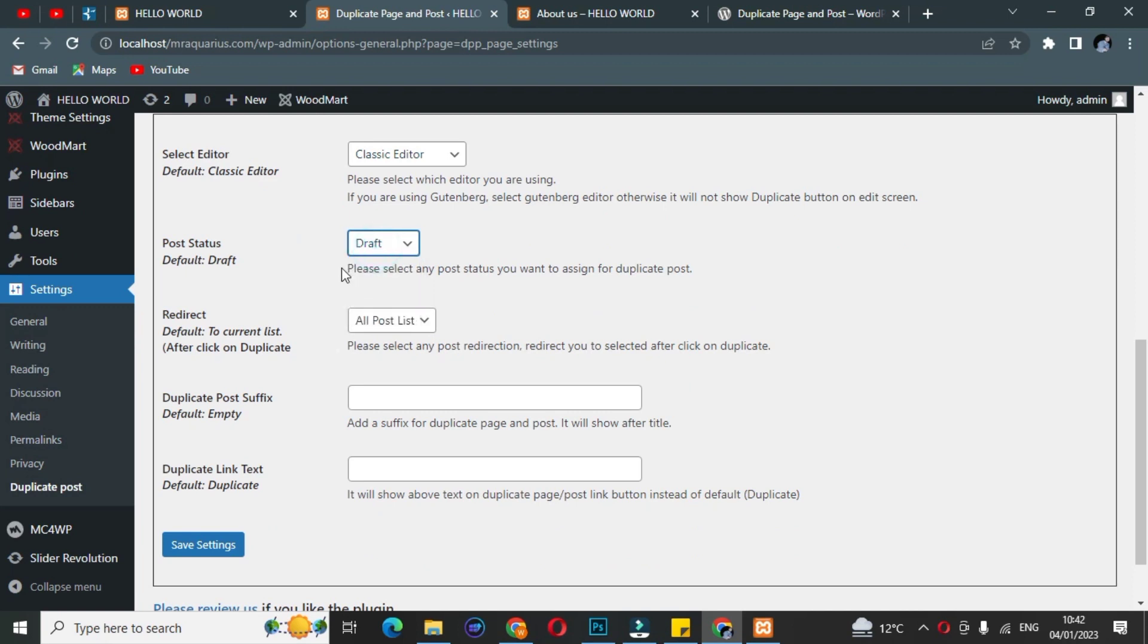
left_click_drag(339, 268, 697, 285)
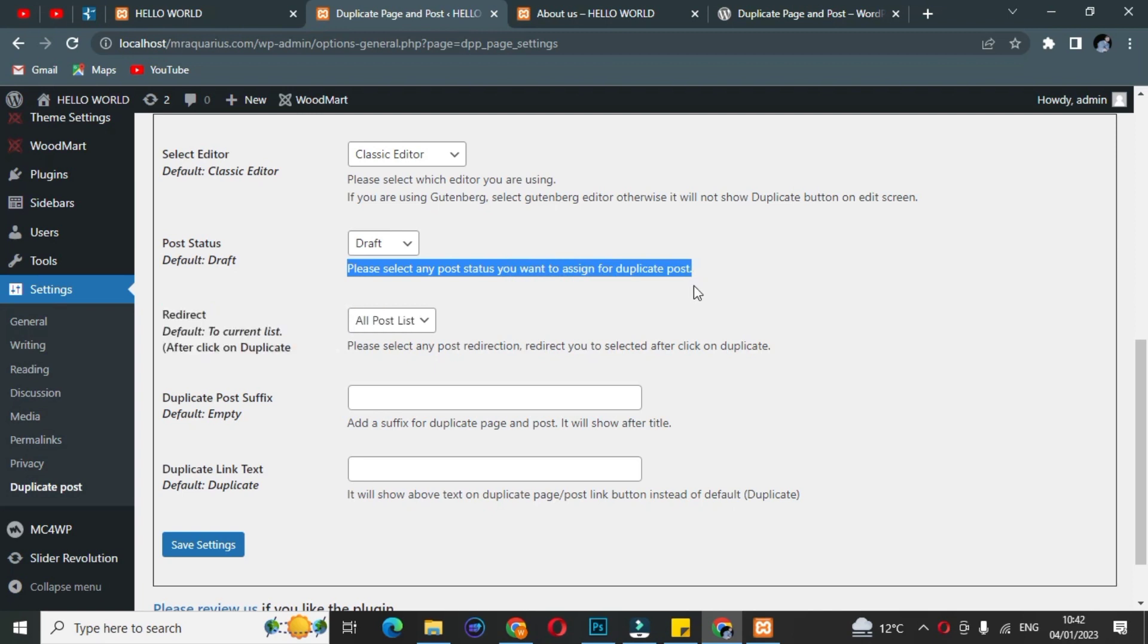
left_click(663, 303)
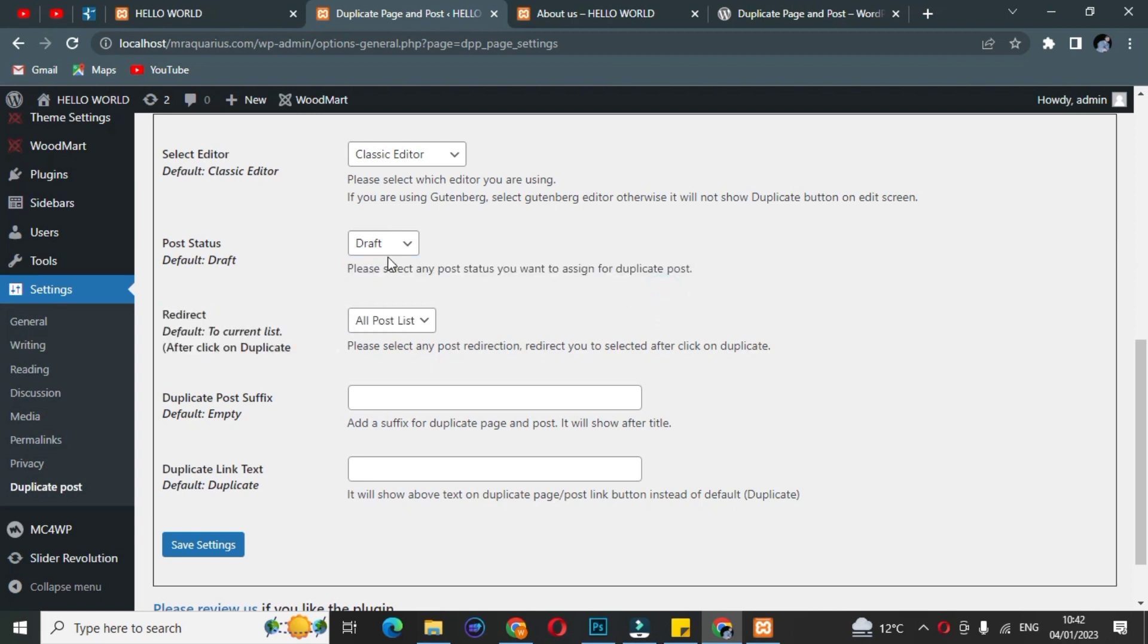
- Choose All Post List as the redirect after duplicating and save the plugin settings
left_click(374, 323)
left_click(369, 341)
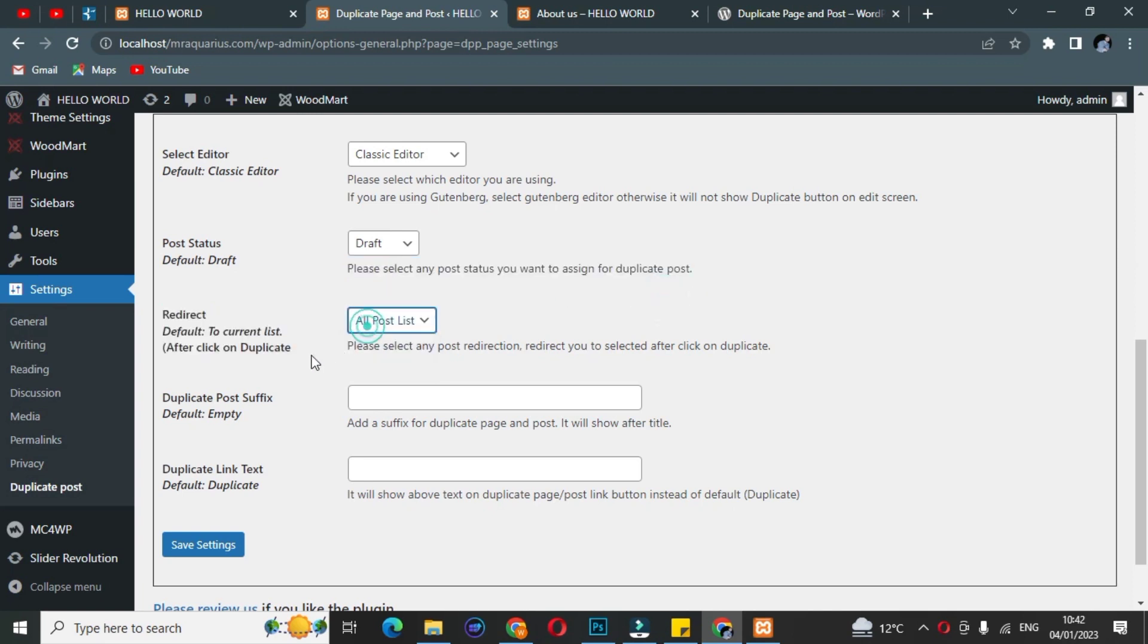
scroll(285, 392, "down", 1)
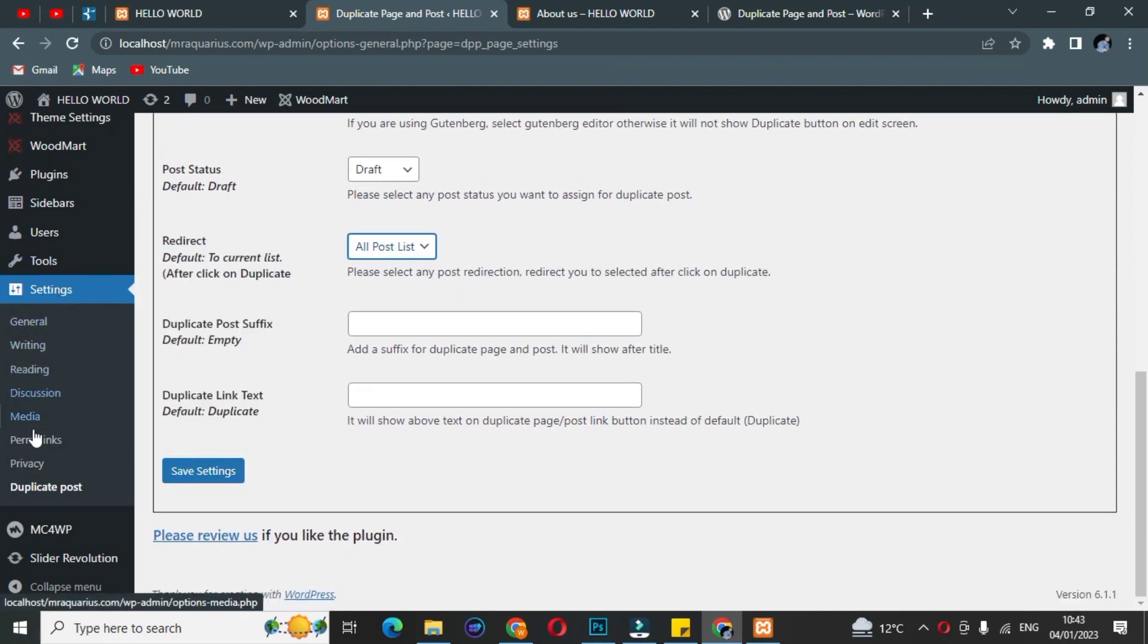
left_click(174, 472)
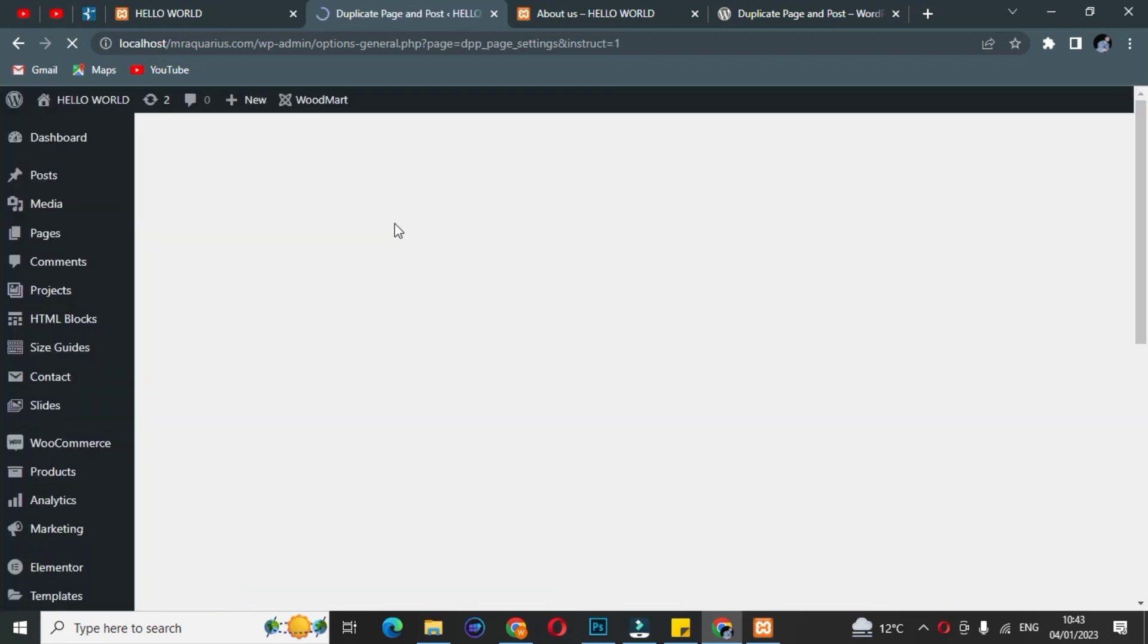
scroll(396, 233, "down", 2)
scroll(307, 288, "up", 2)
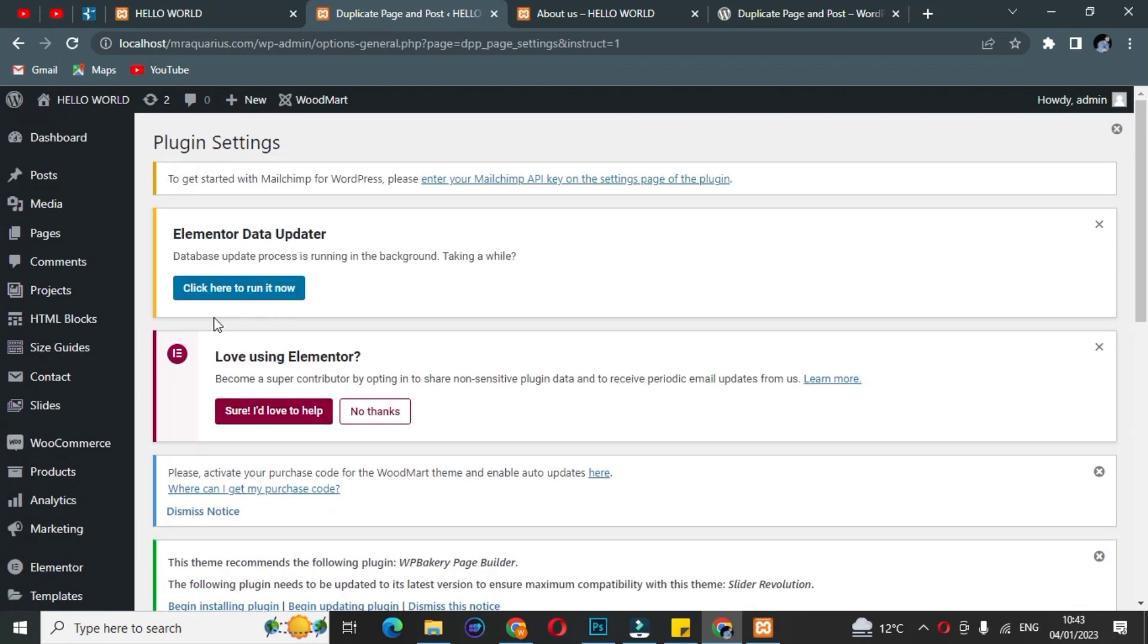
- Go to the list of all pages and duplicate the published About us page
mouse_move(90, 248)
left_click(158, 239)
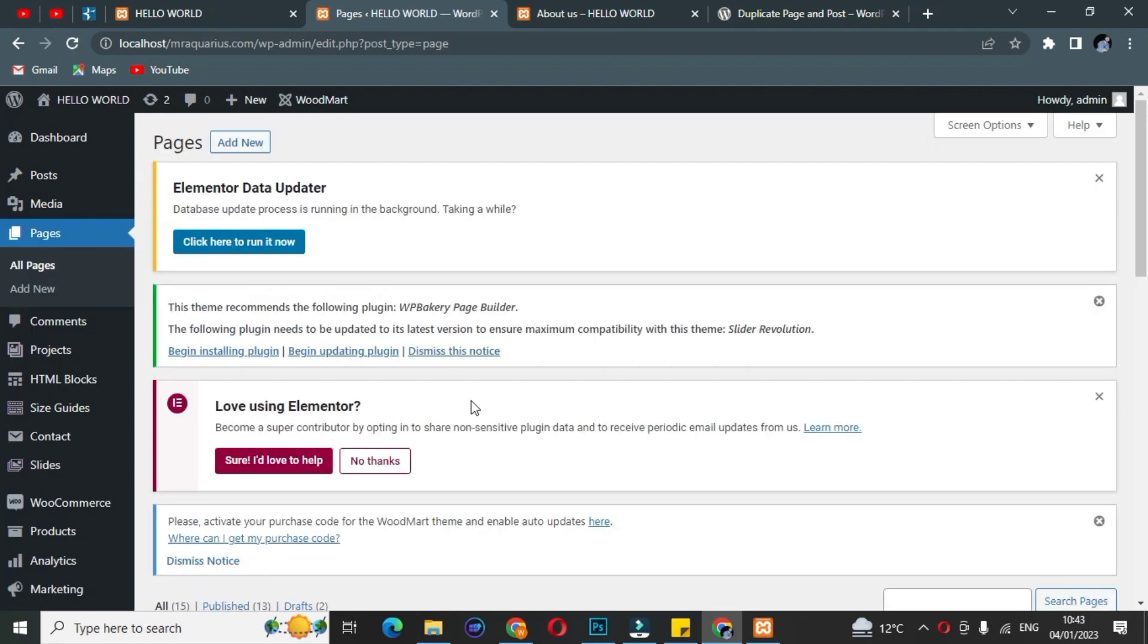
scroll(477, 426, "down", 7)
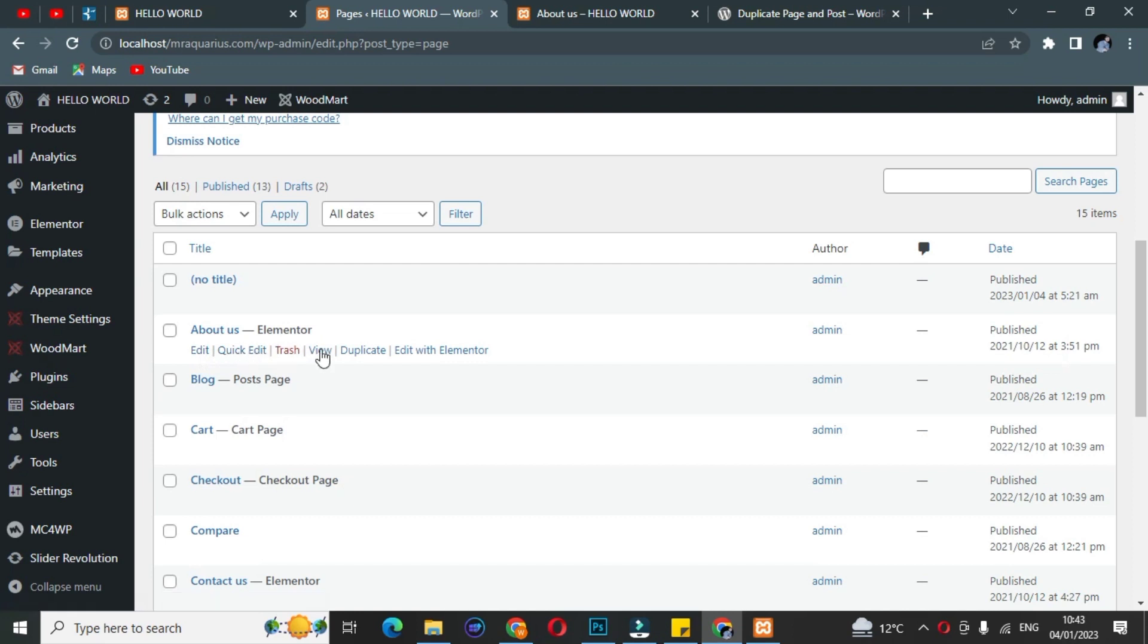
left_click_drag(338, 354, 384, 360)
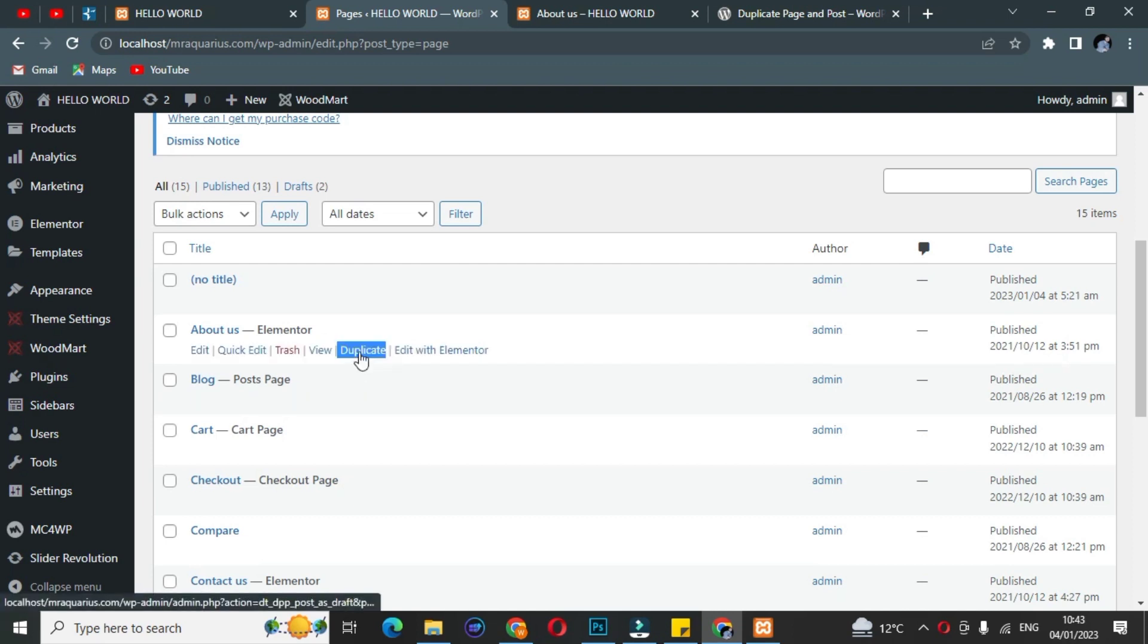
left_click(361, 358)
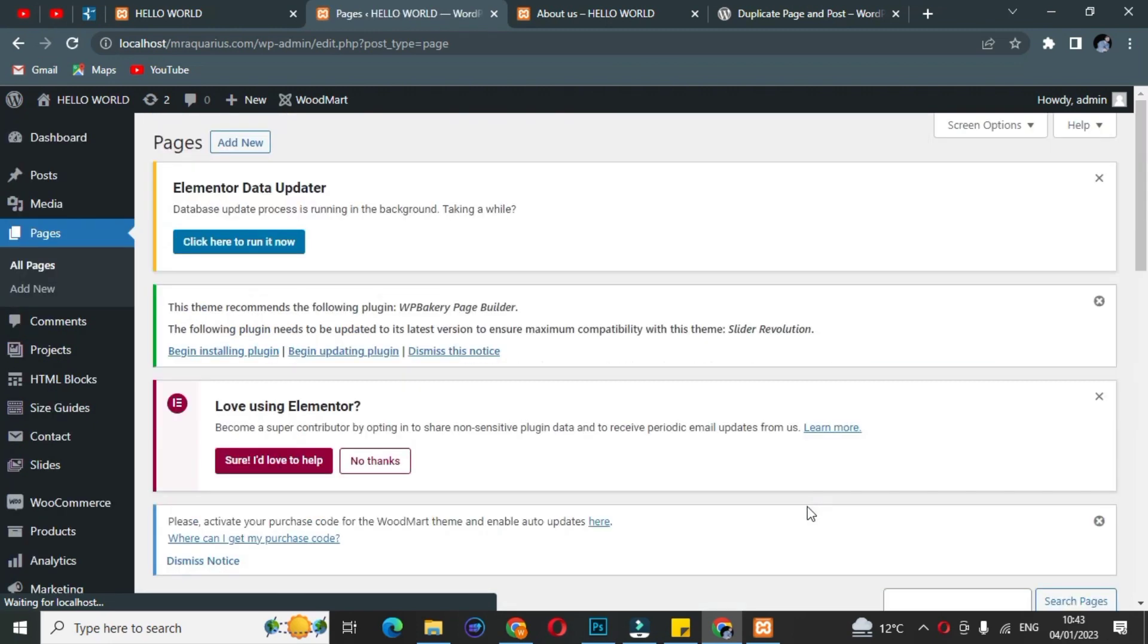
- Find the draft copy of About us in the page list and change its title to Duplicate Page with Quick Edit
scroll(773, 530, "down", 7)
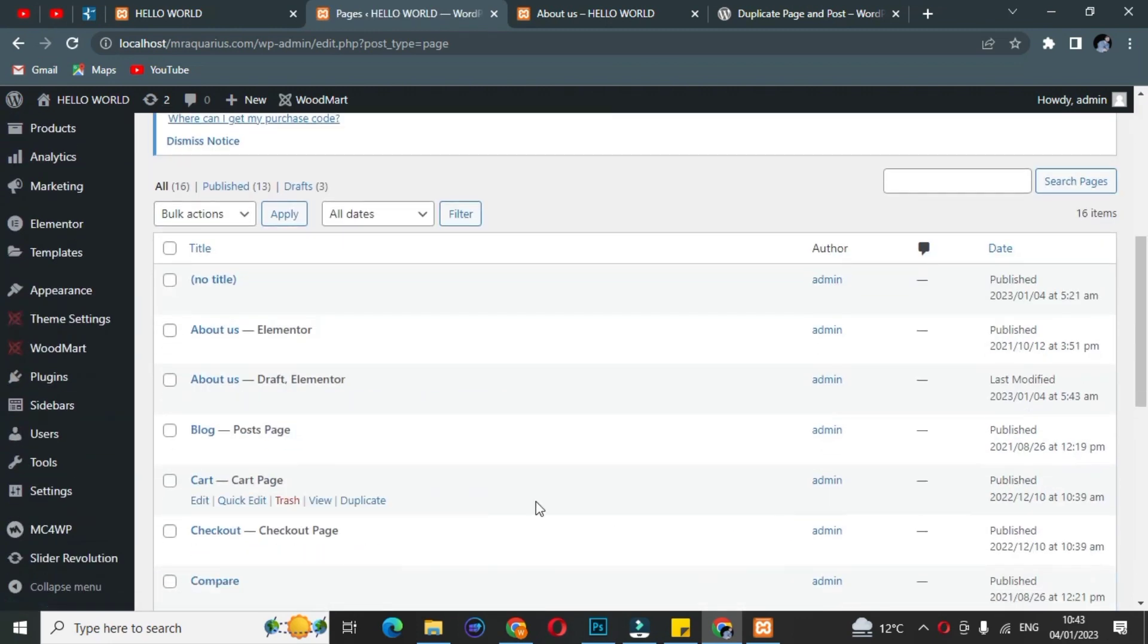
left_click_drag(260, 382, 348, 381)
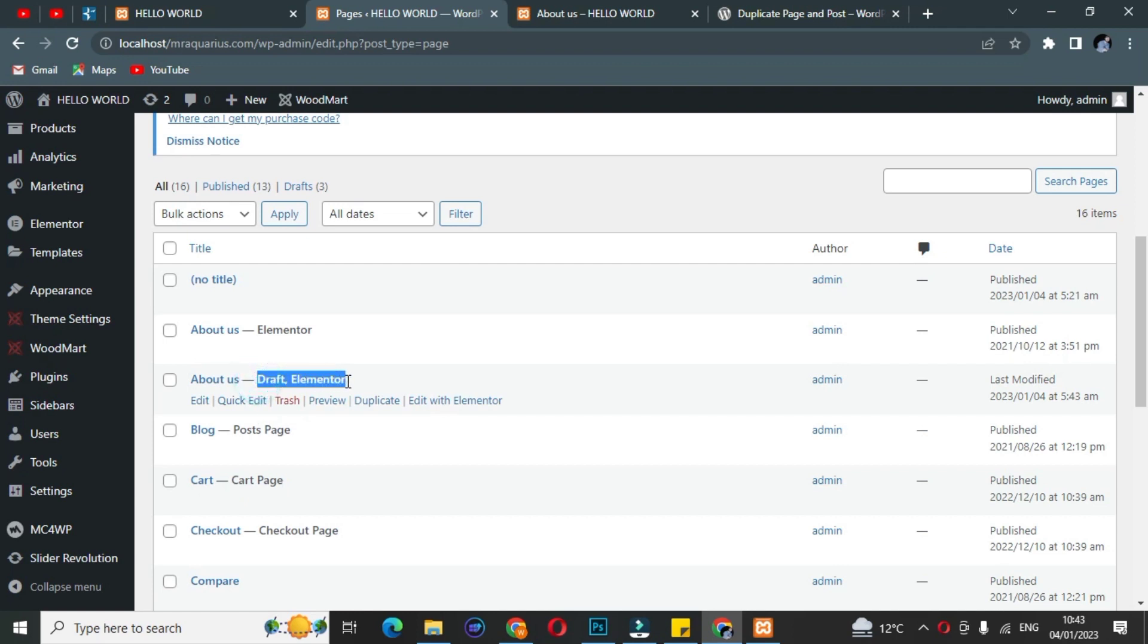
left_click(251, 401)
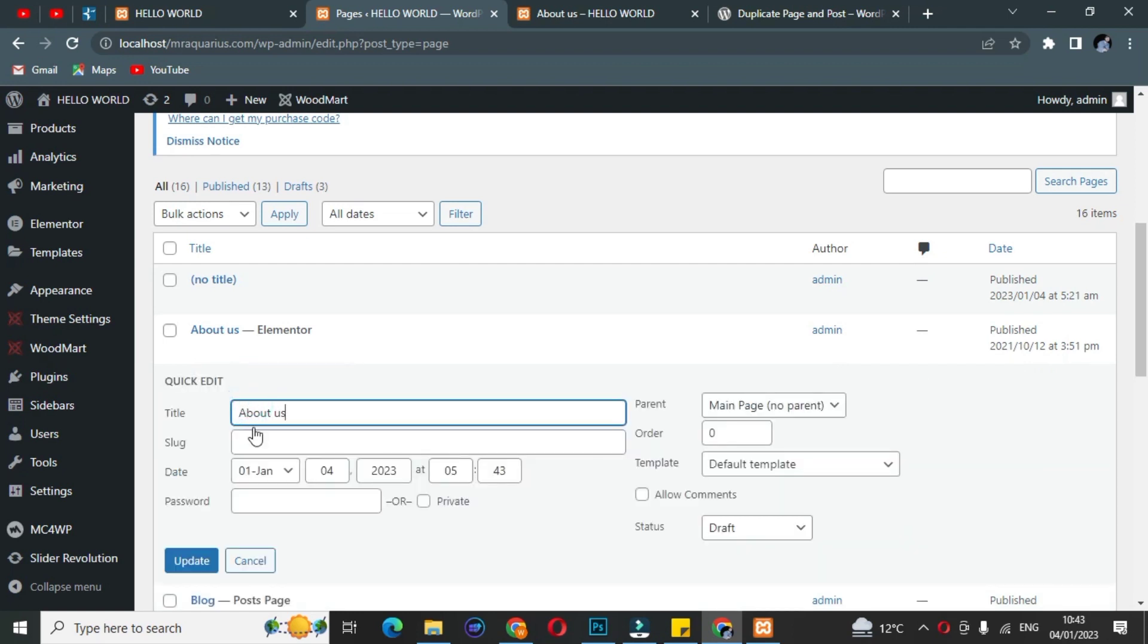
key("ctrl+a")
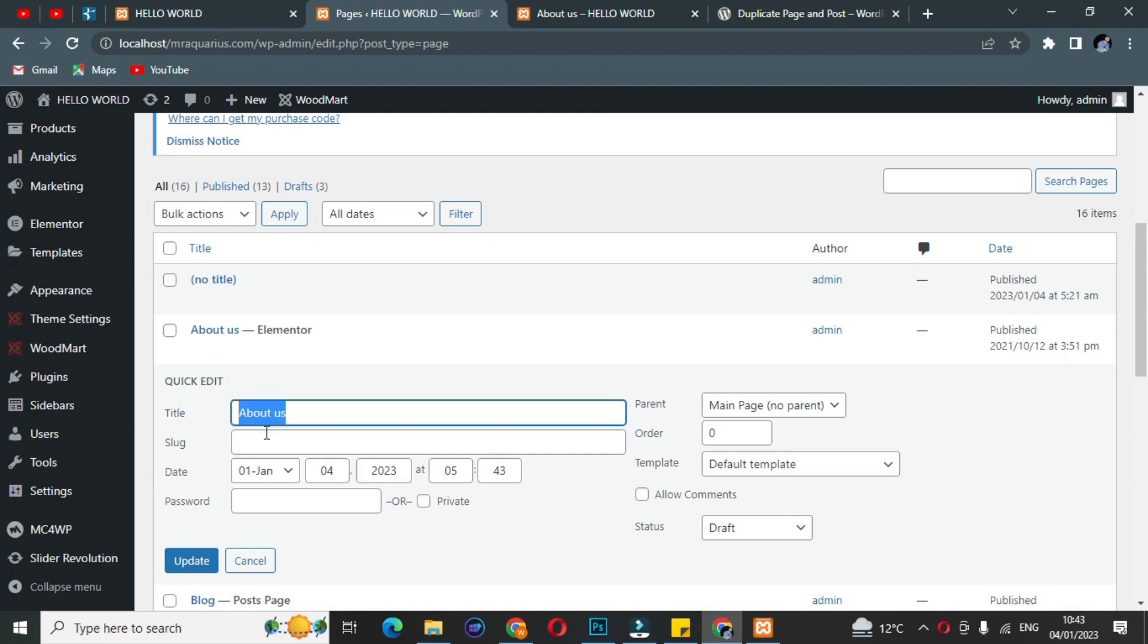
type("Duplicate Page")
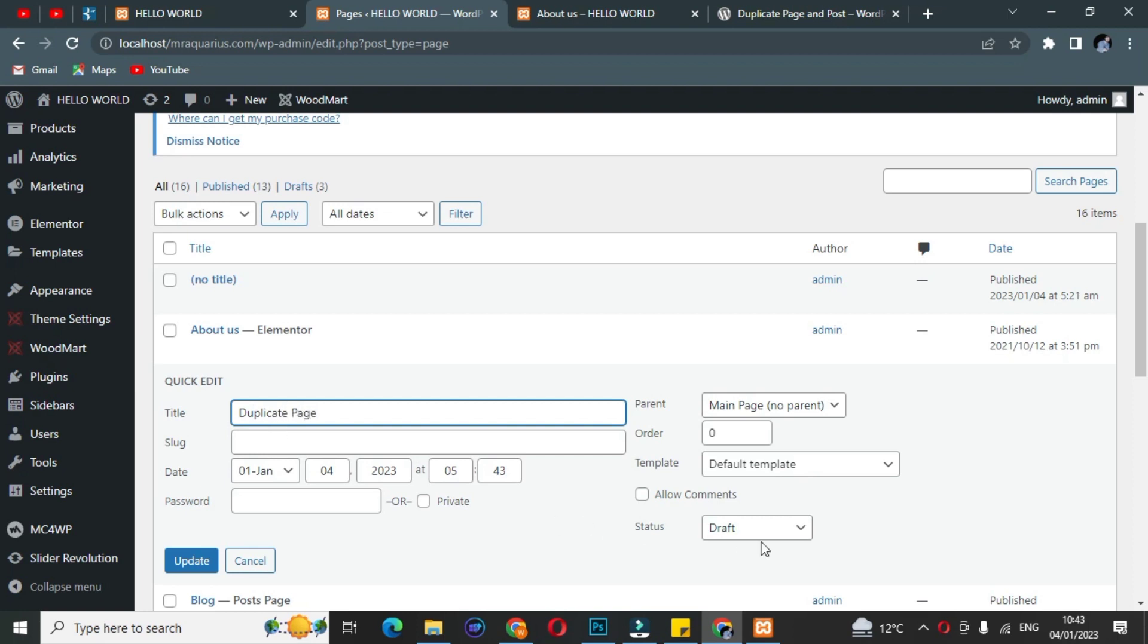
- Set the status of the duplicated page to Published and update it
left_click_drag(662, 529, 636, 534)
left_click(747, 530)
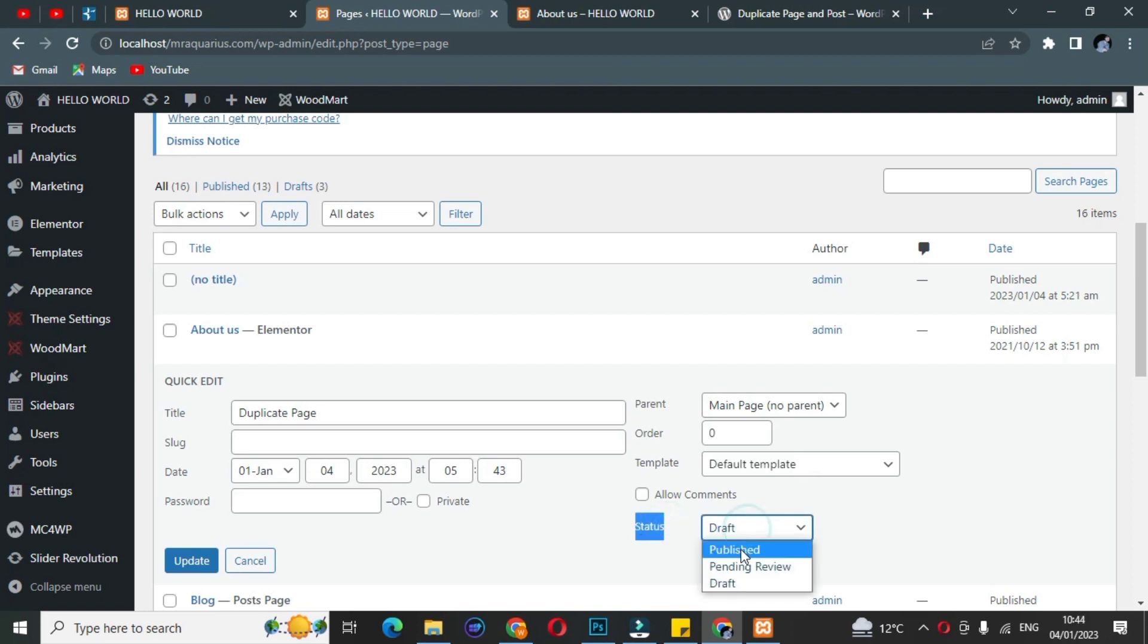
left_click(741, 551)
left_click(185, 560)
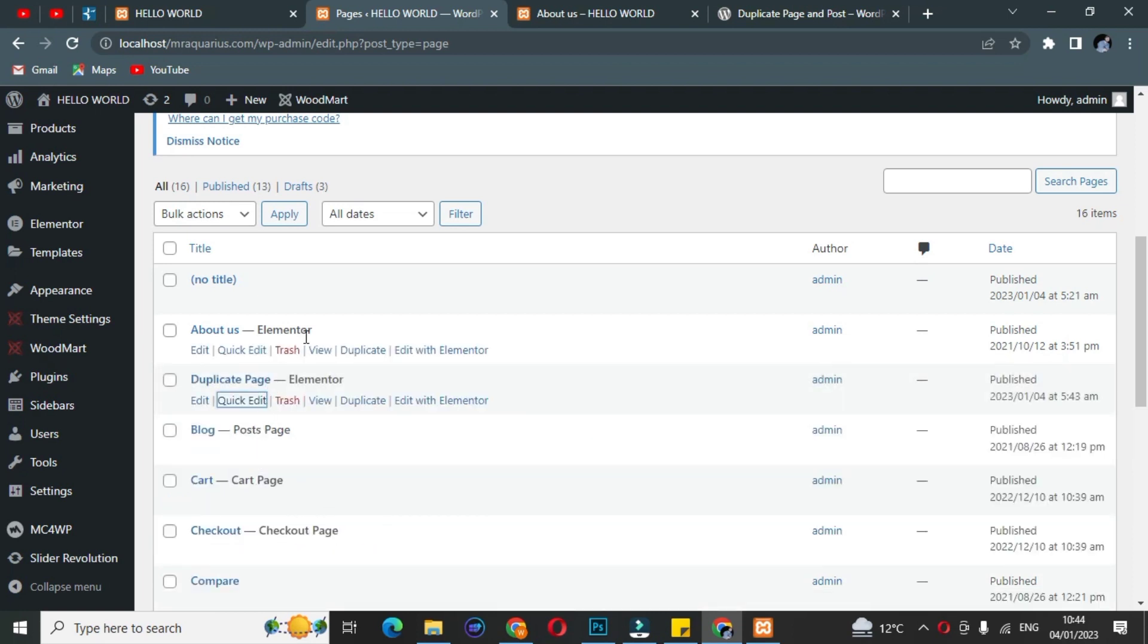
- View the About us page and Duplicate Page in separate new browser tabs and switch to the first of them
middle_click(318, 351)
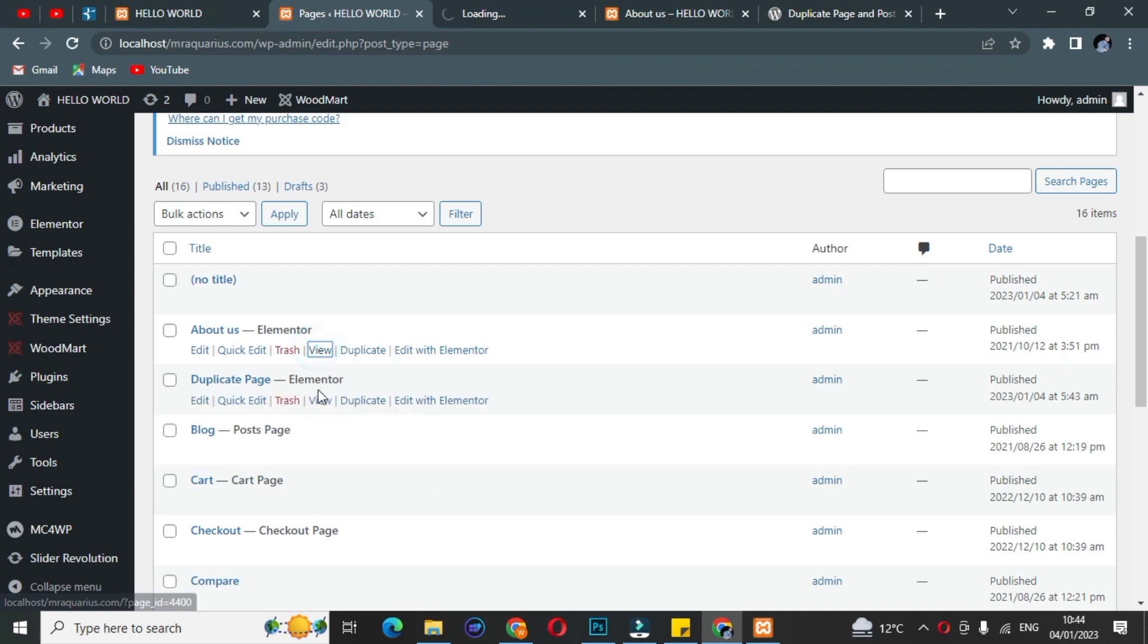
middle_click(320, 402)
left_click(434, 13)
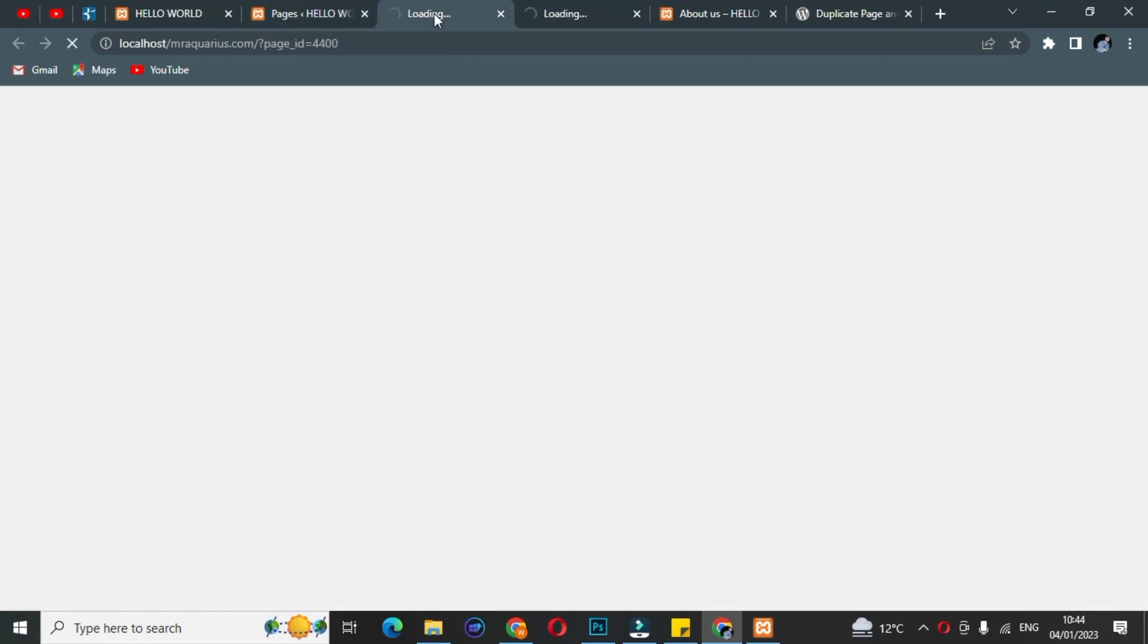